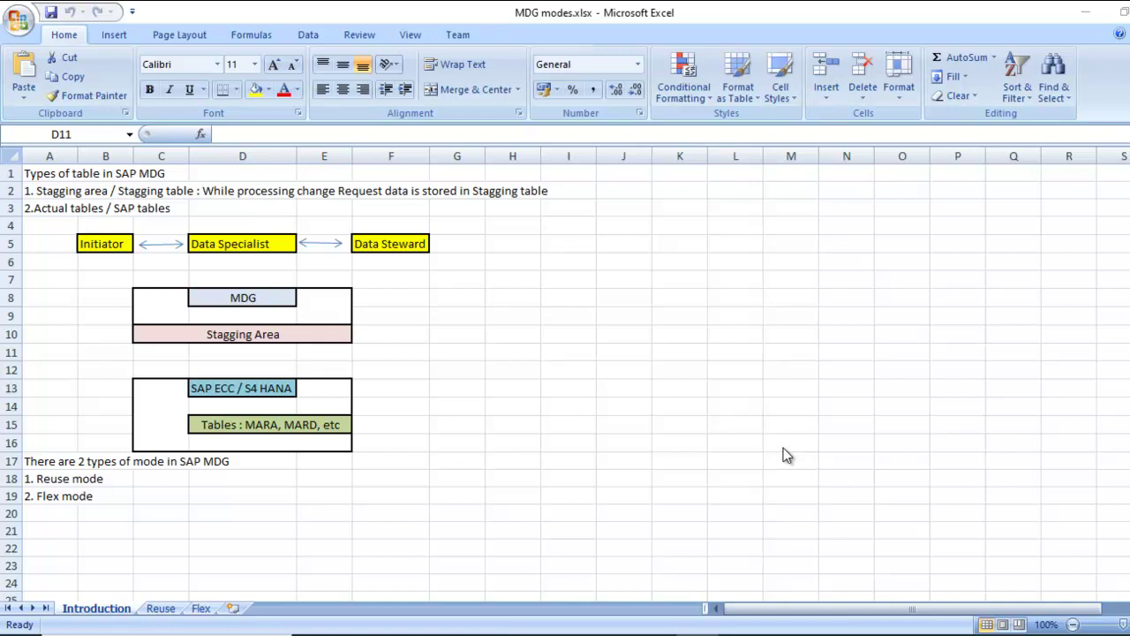
Point out the Reuse and Flex mode notes and the staging-area versus actual-tables notes
left_click(58, 463)
left_click(65, 477)
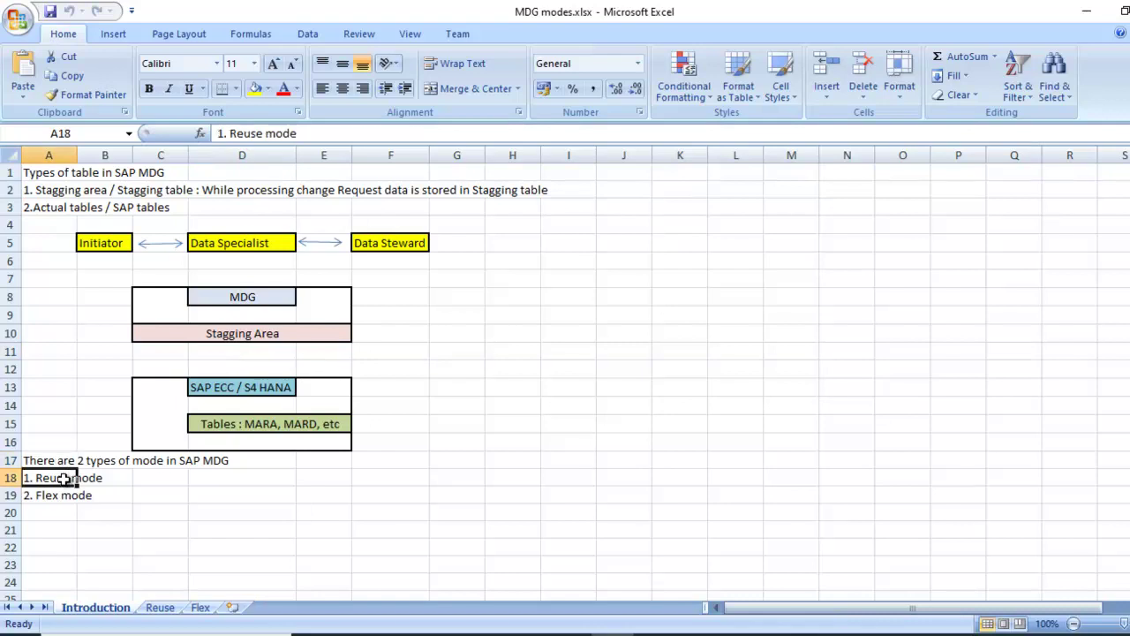
left_click(60, 499)
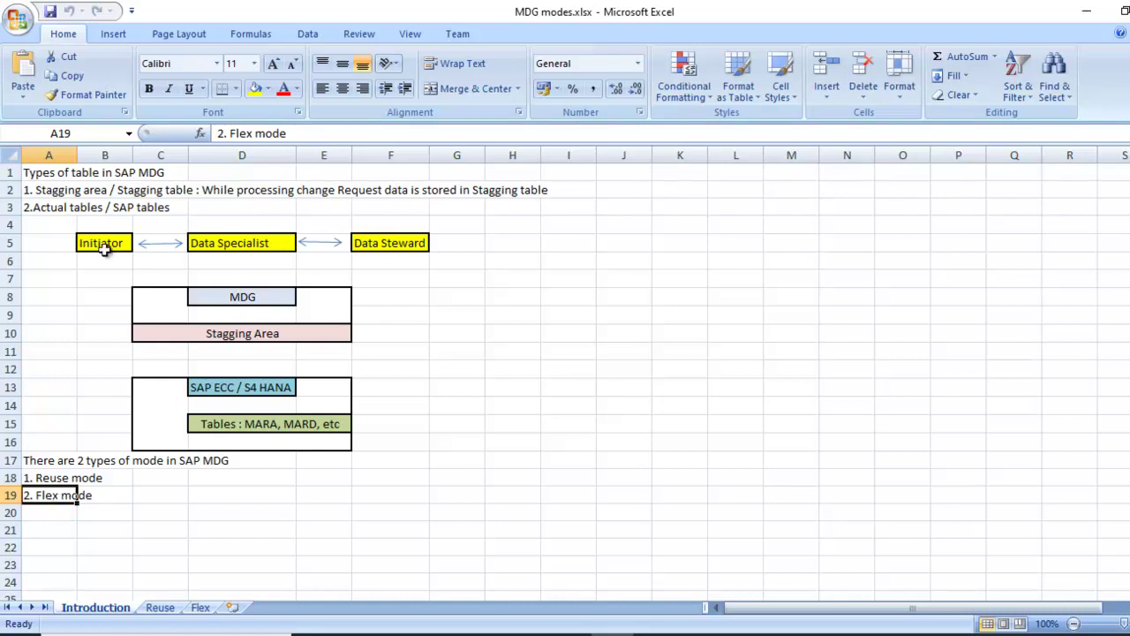
left_click(90, 194)
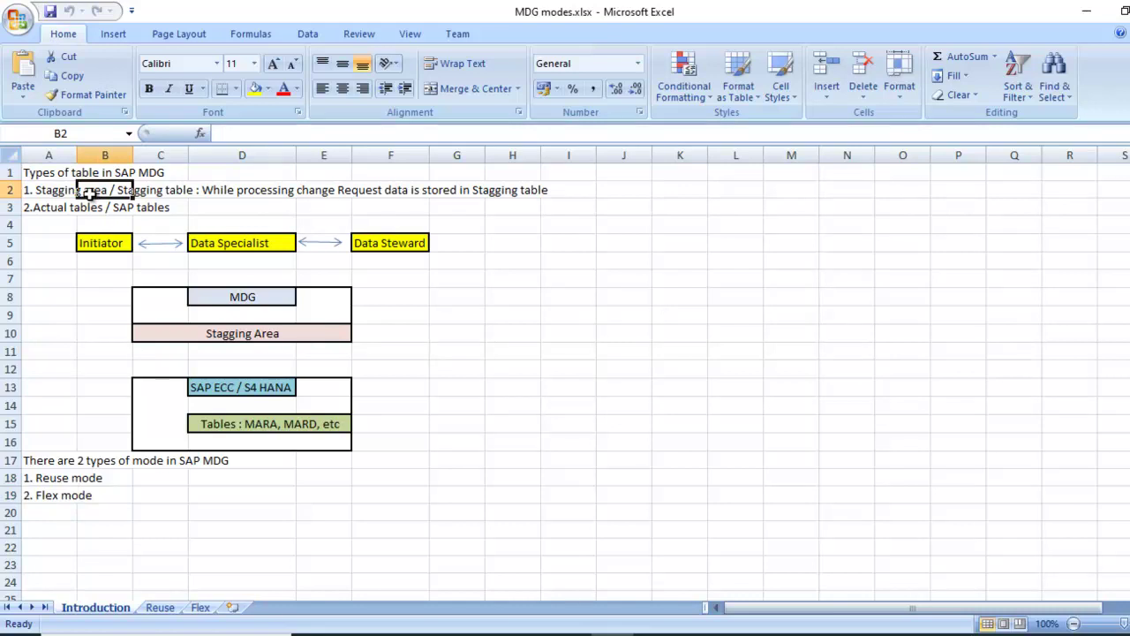
left_click(77, 207)
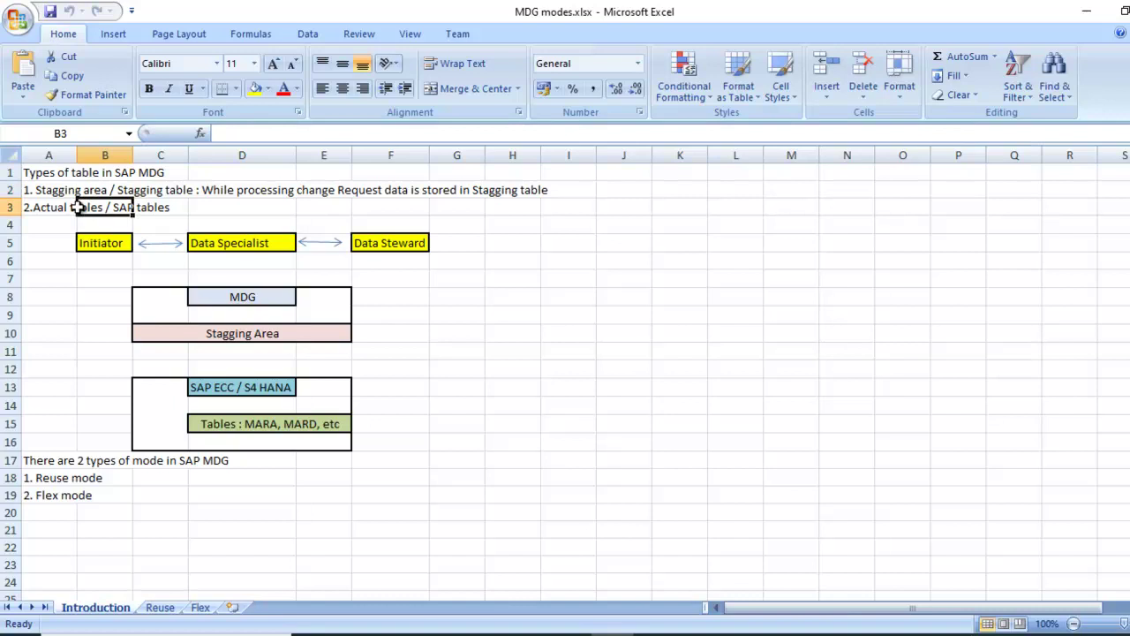
left_click(75, 193)
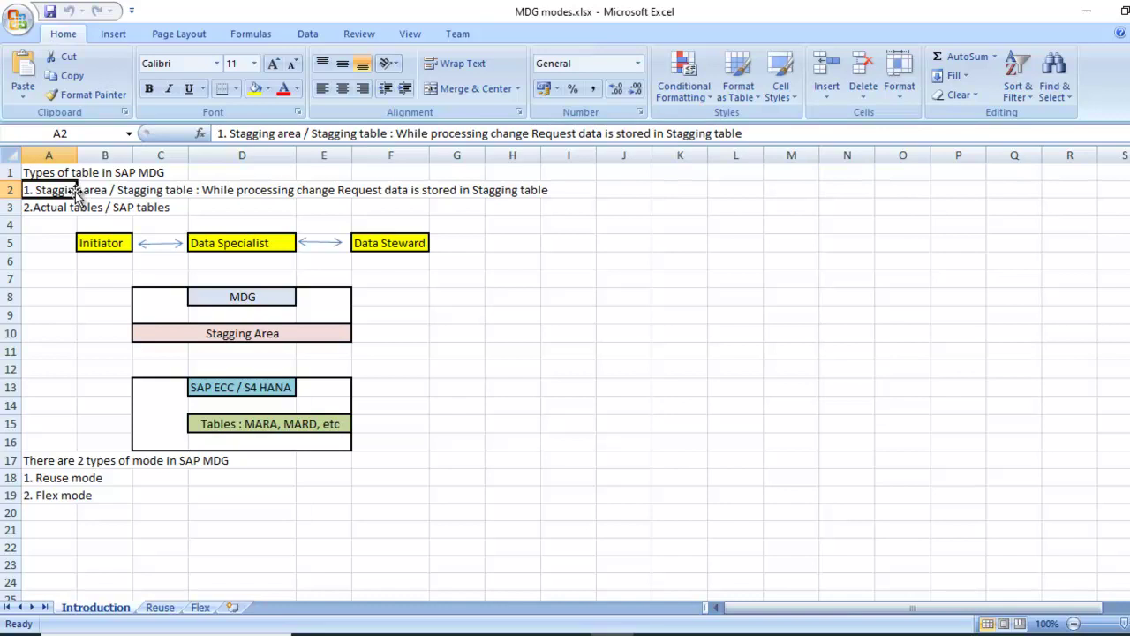
left_click(80, 209)
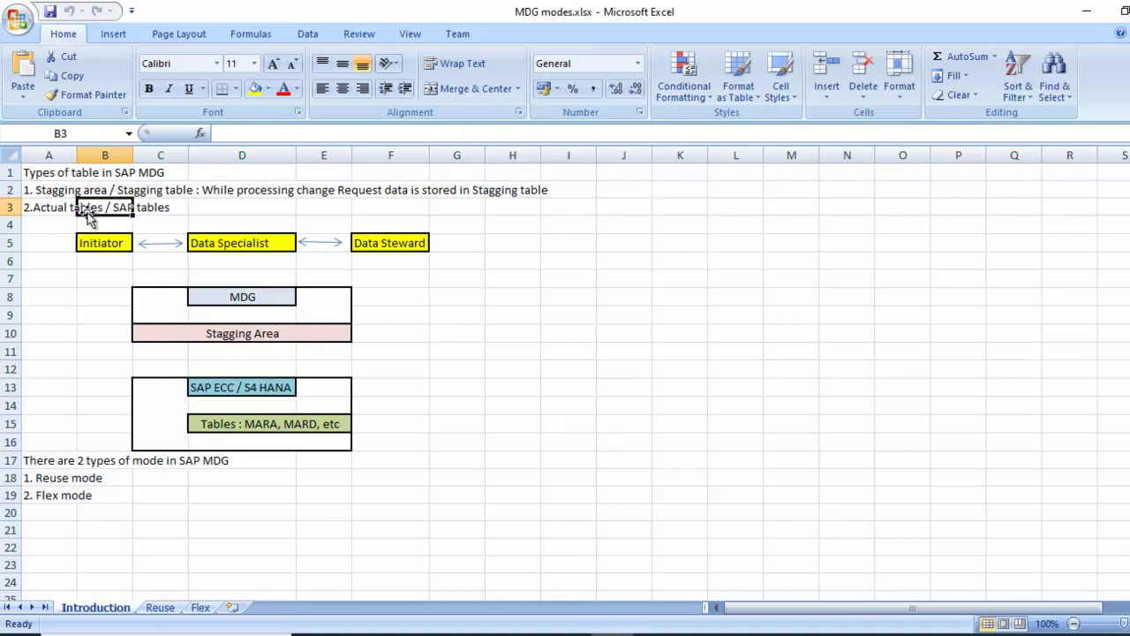
left_click(84, 190)
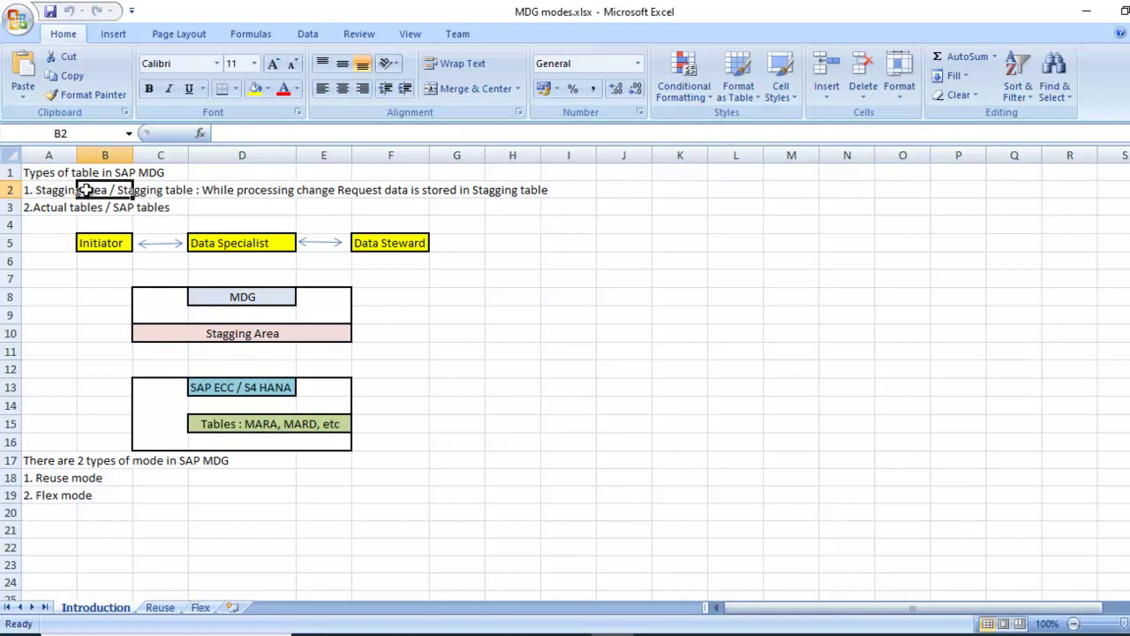
Walk through the Initiator, Data Specialist and Data Steward roles
left_click(101, 247)
left_click(259, 246)
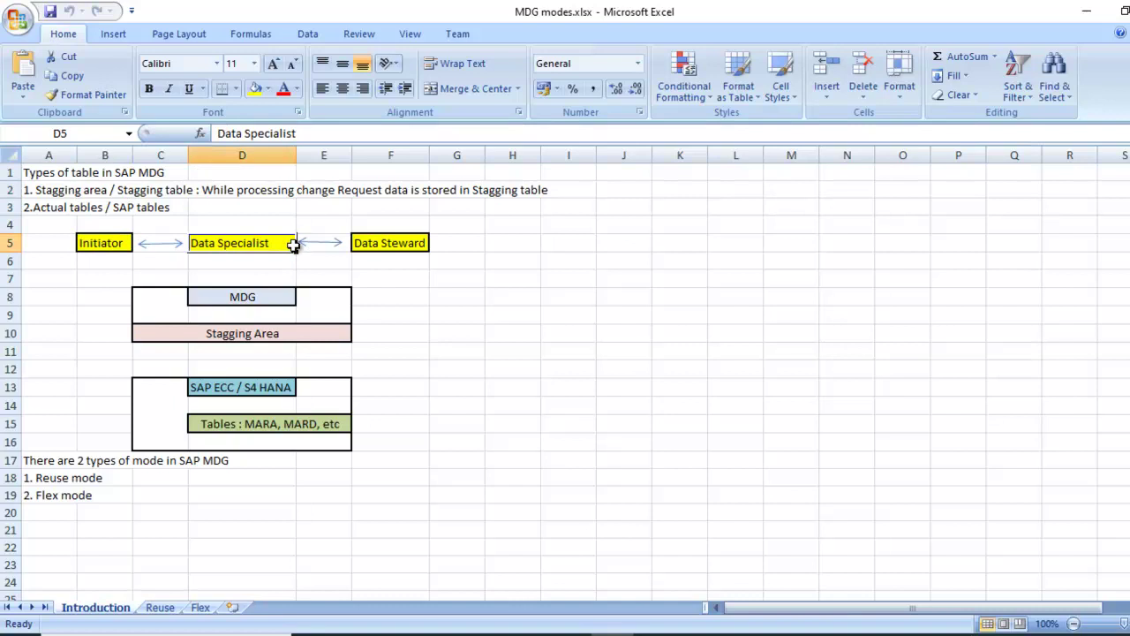
left_click(381, 245)
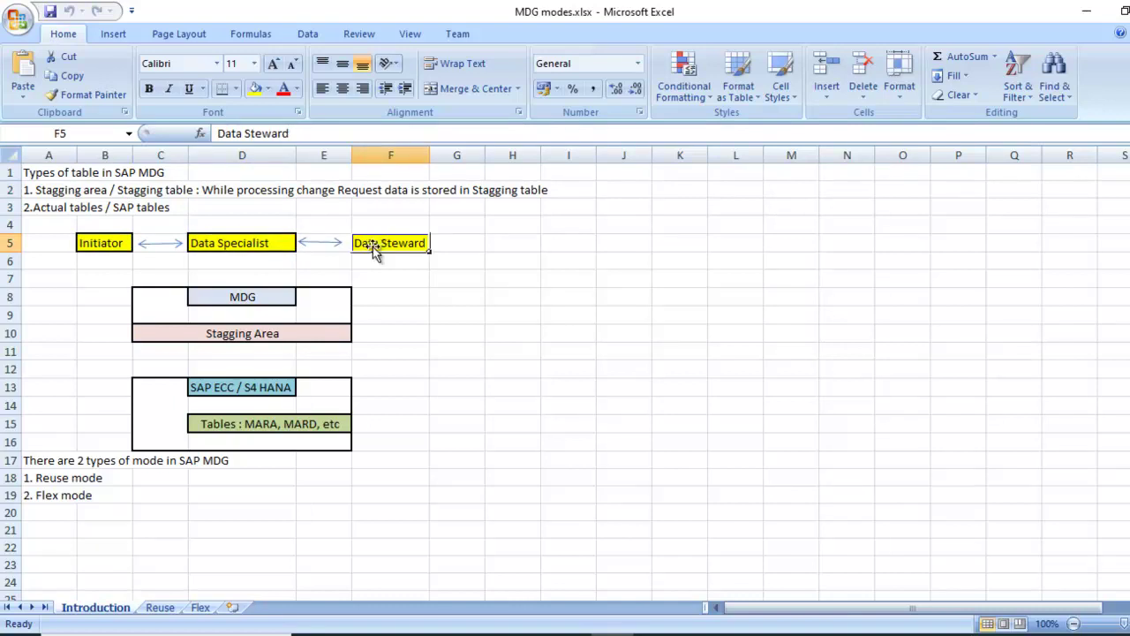
left_click(117, 242)
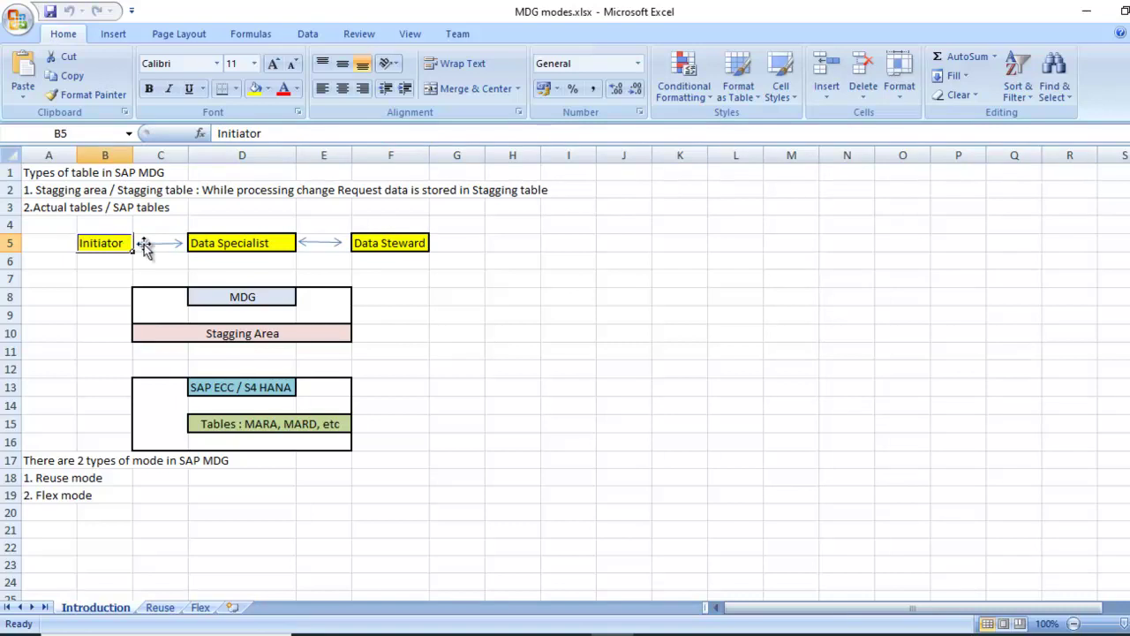
left_click(220, 244)
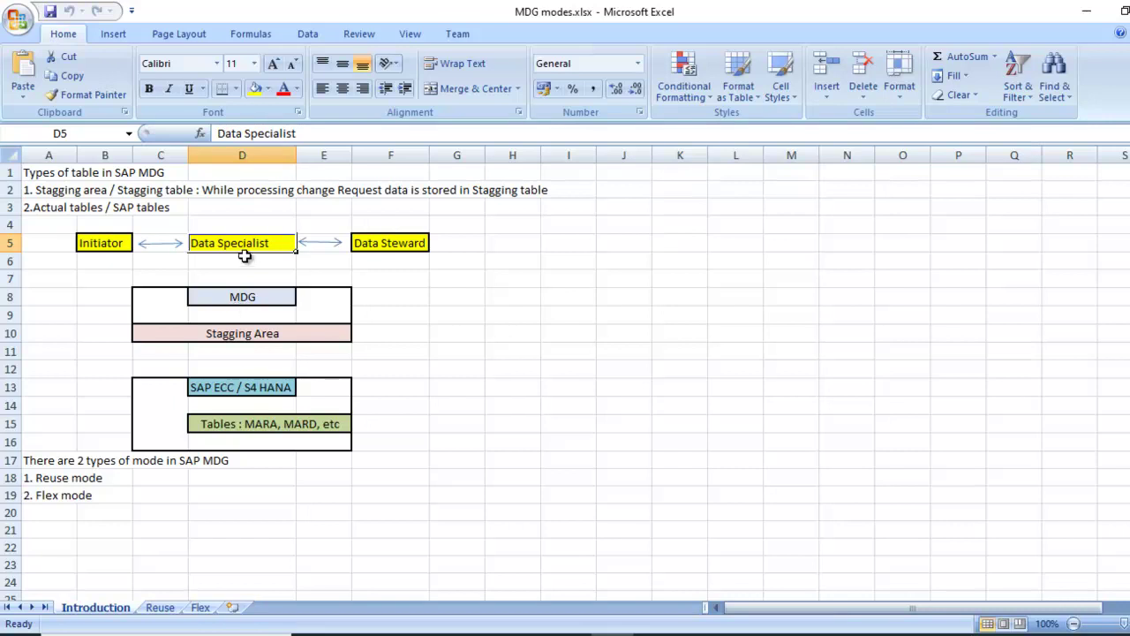
left_click(412, 245)
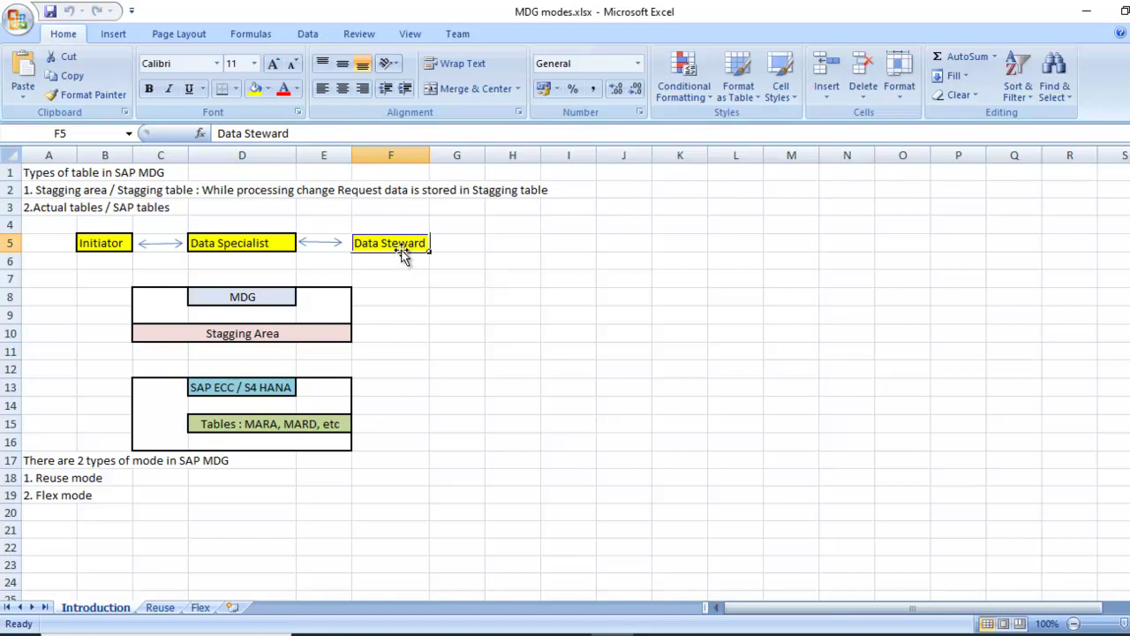
Explain the MDG, Staging Area and MARA/MARD tables diagram, then switch to SAP GUI
left_click(241, 300)
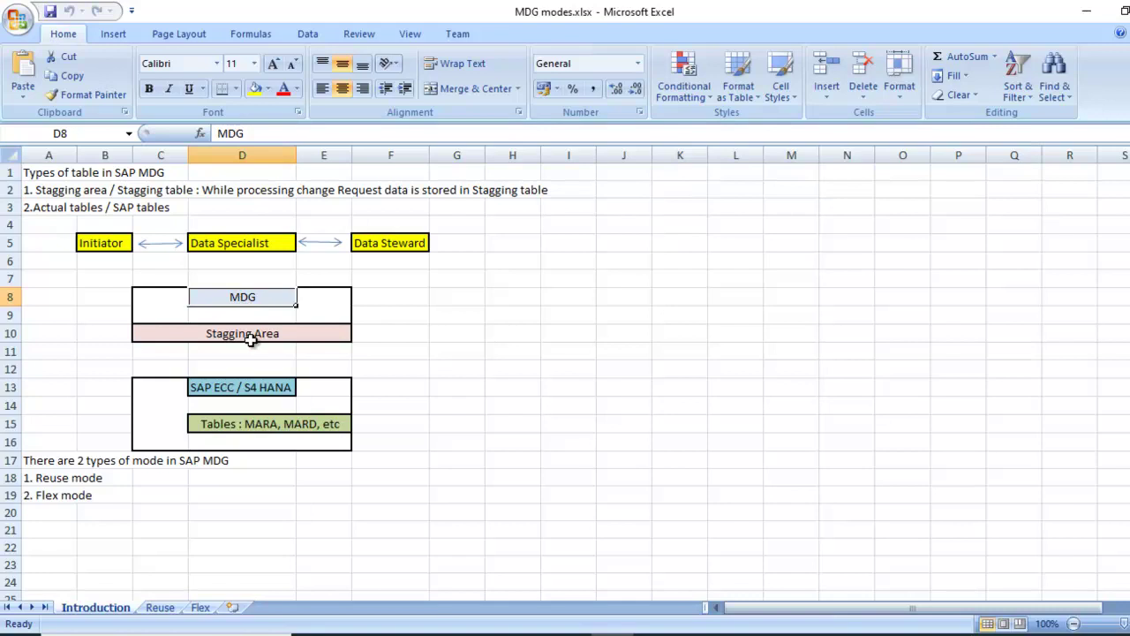
left_click(252, 341)
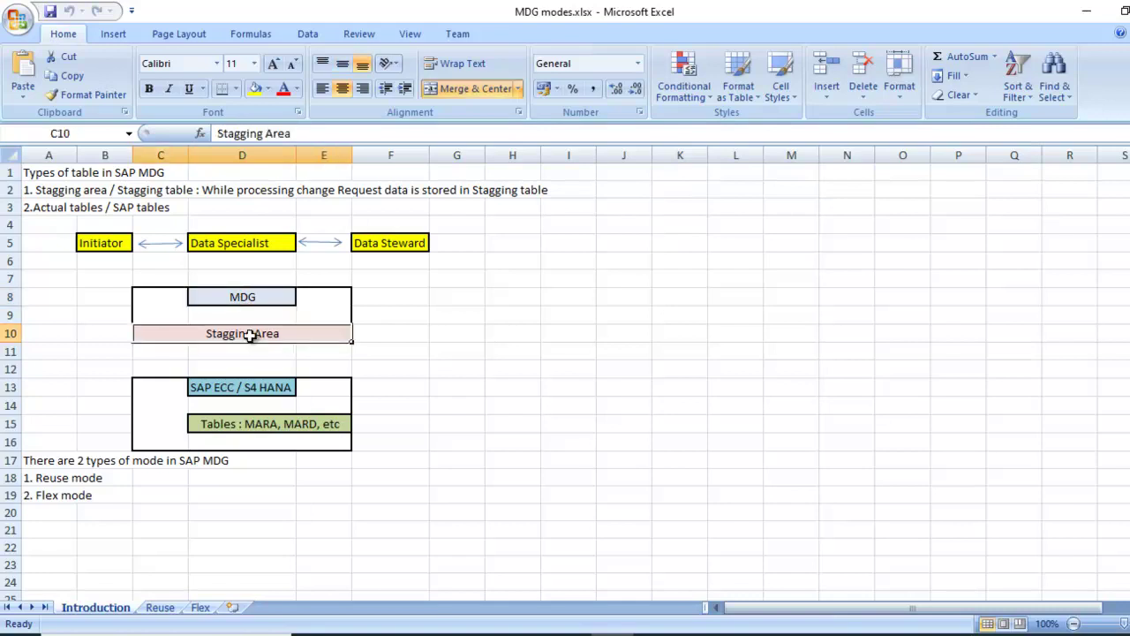
left_click(253, 431)
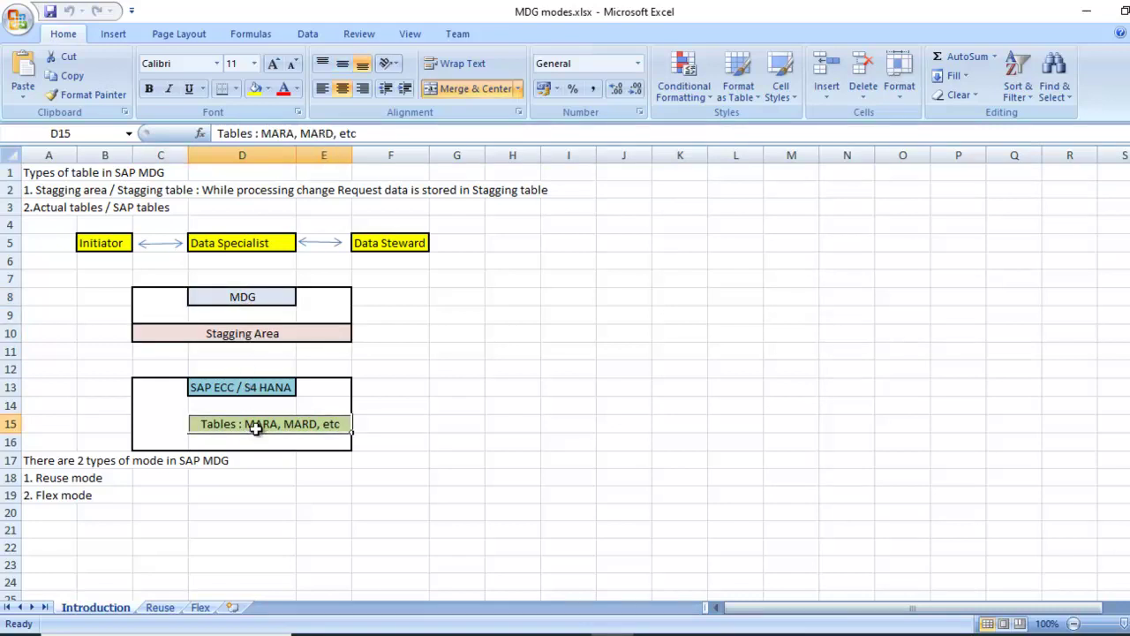
left_click(76, 478)
left_click(70, 496)
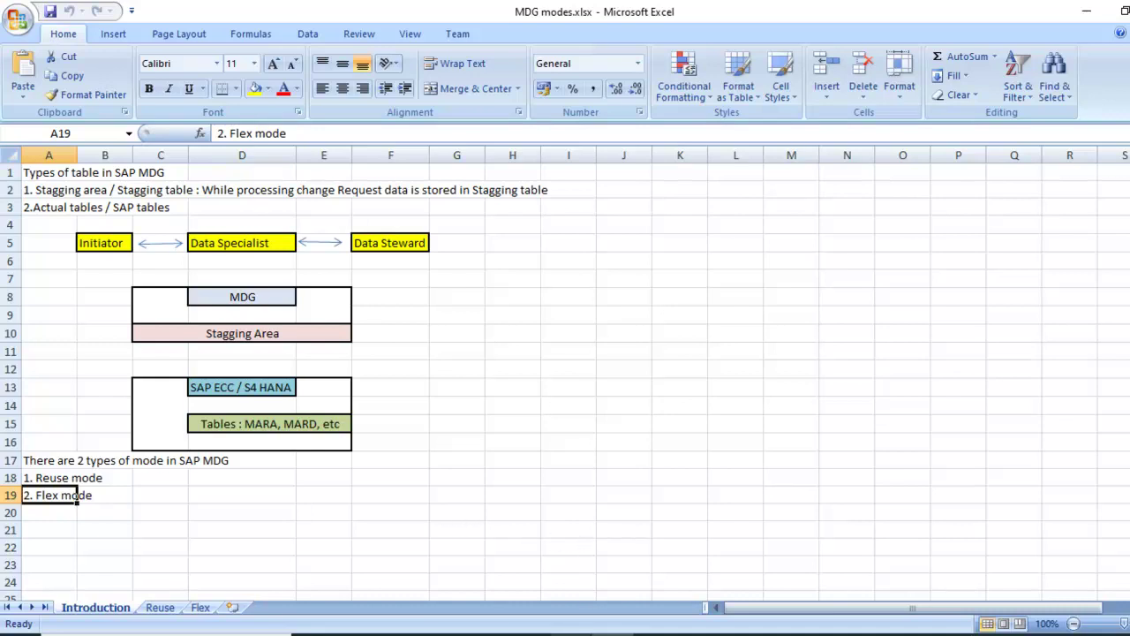
left_click(569, 565)
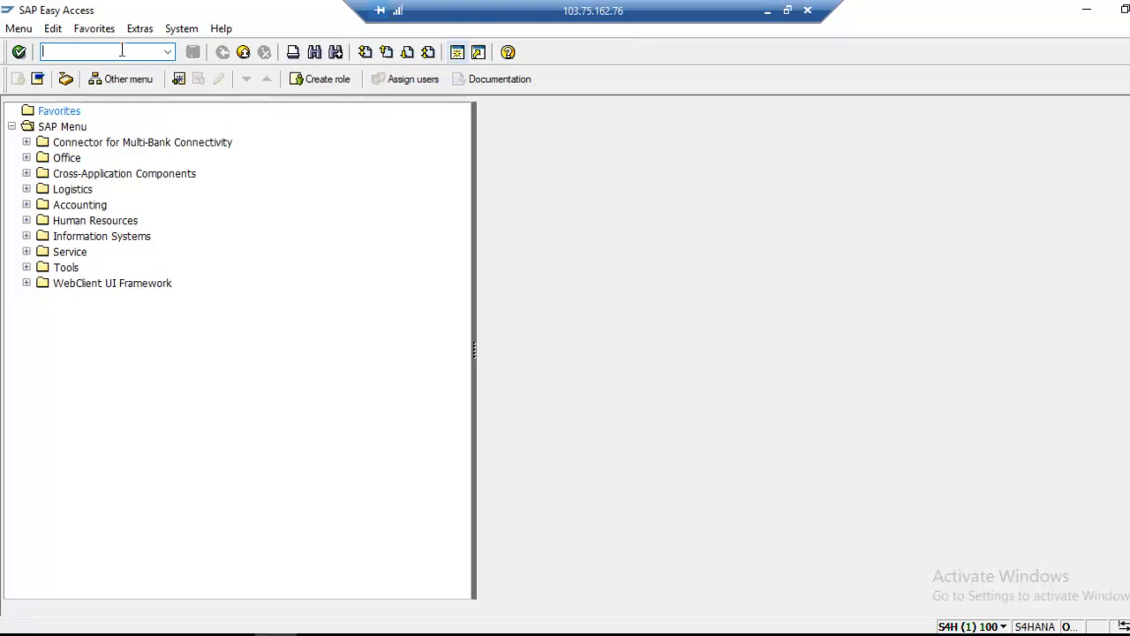
Run USMD_DATA_MODEL through SE38 for data model BP to list its generated tables
type("se38")
key("Return")
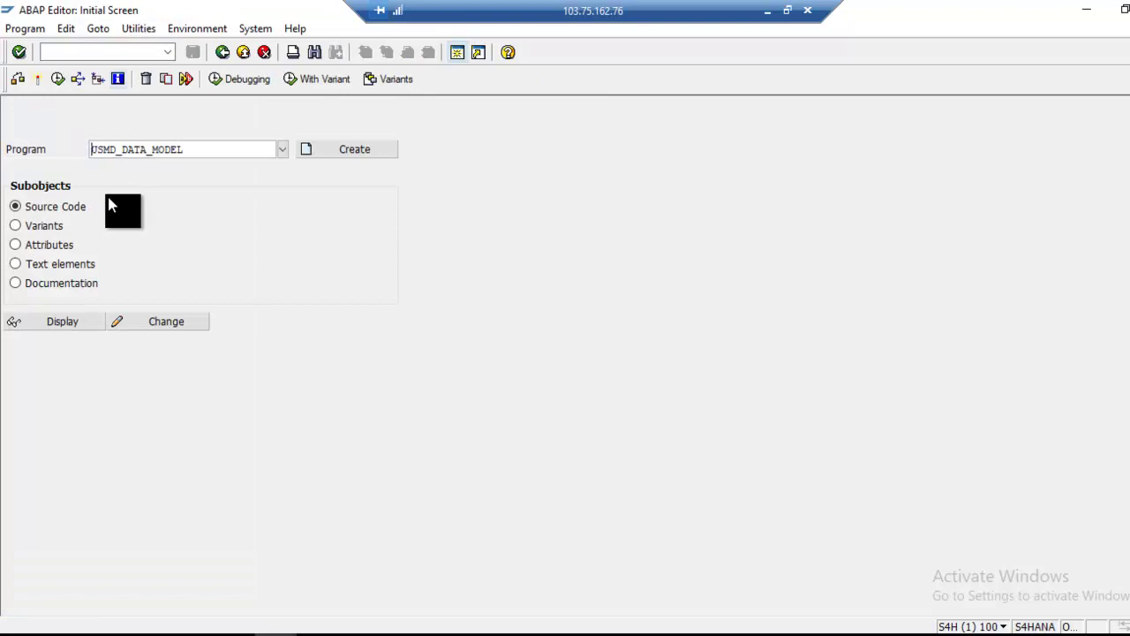
left_click(202, 149)
left_click_drag(184, 149, 84, 148)
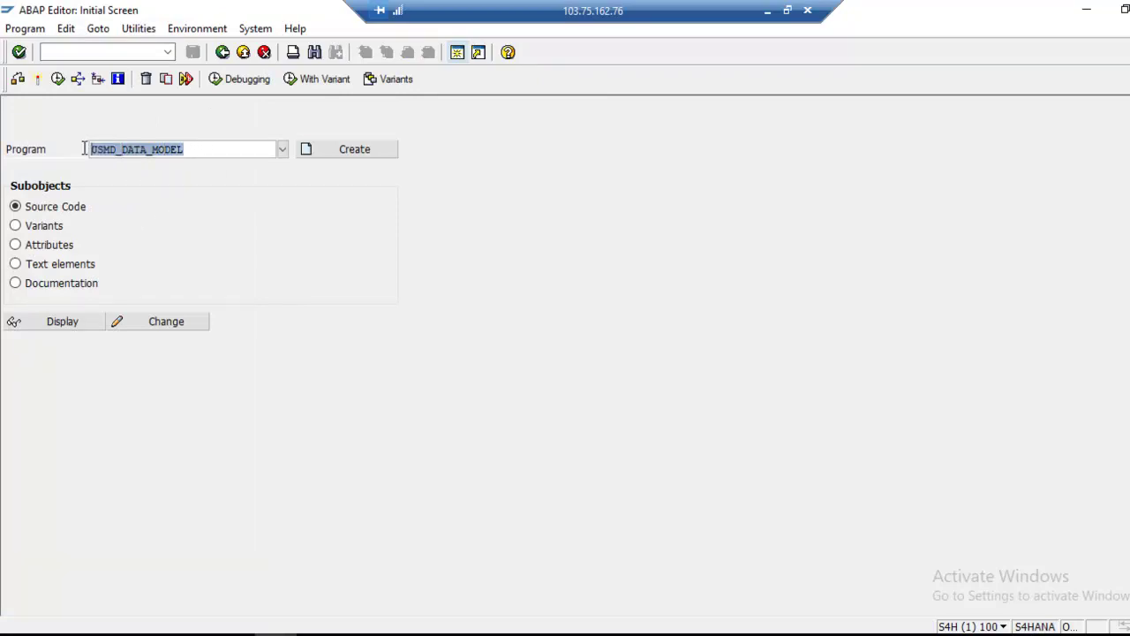
left_click(57, 79)
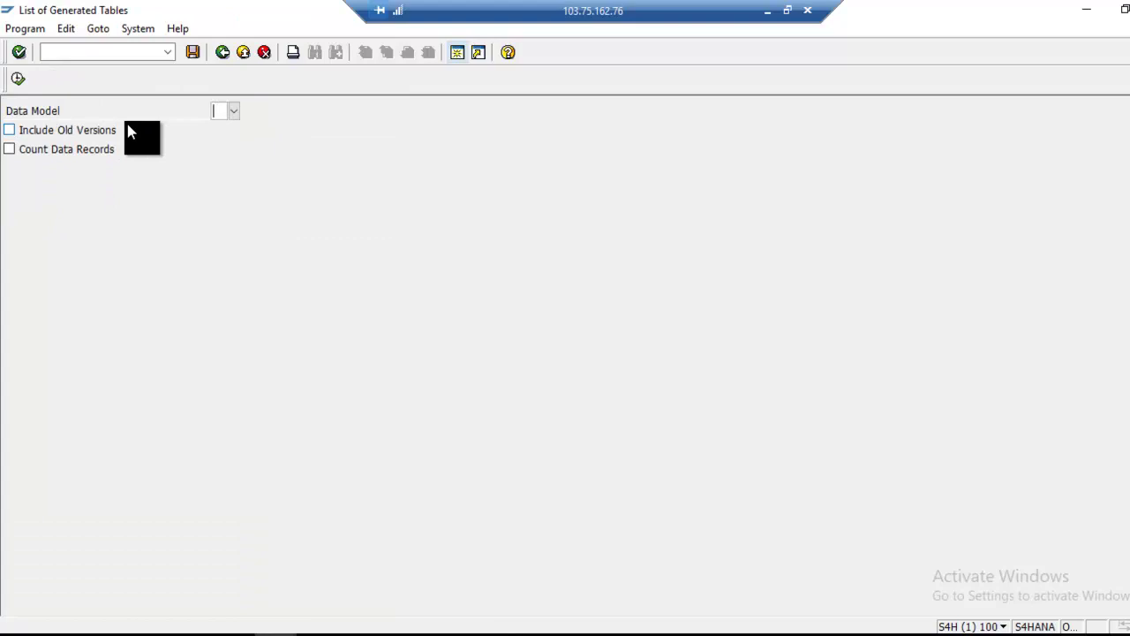
type("BP")
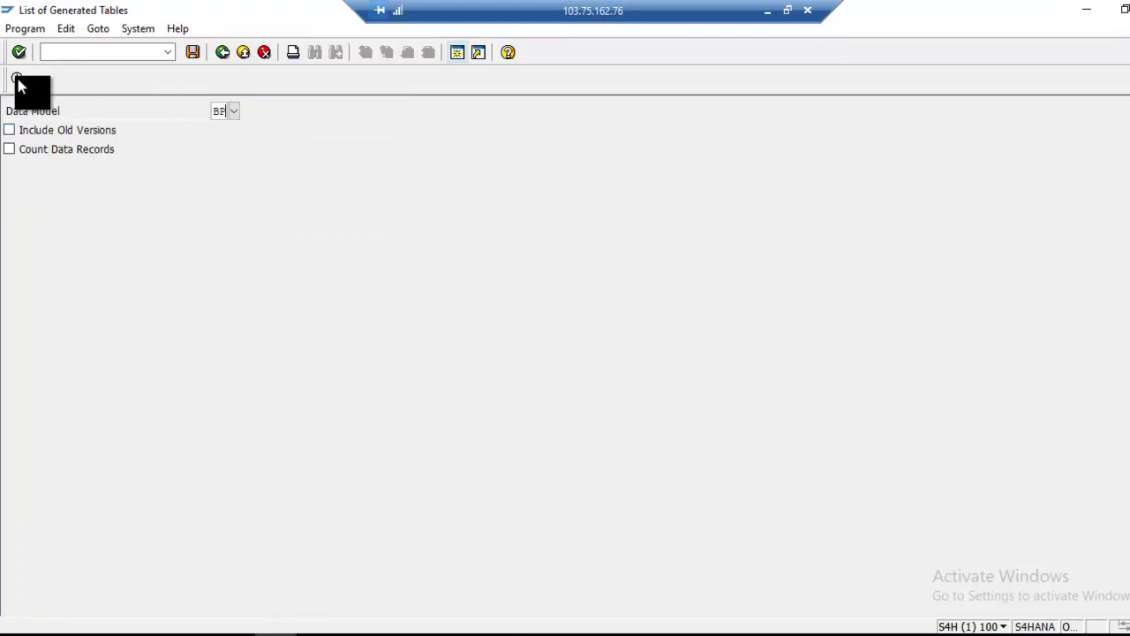
left_click(16, 80)
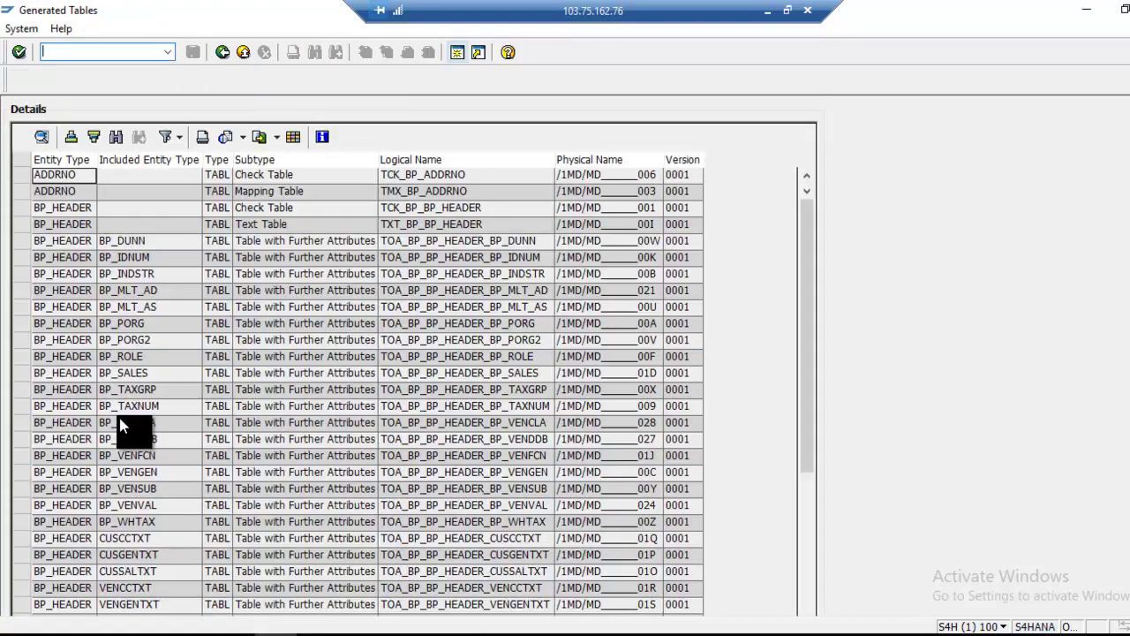
scroll(121, 427, "down", 4)
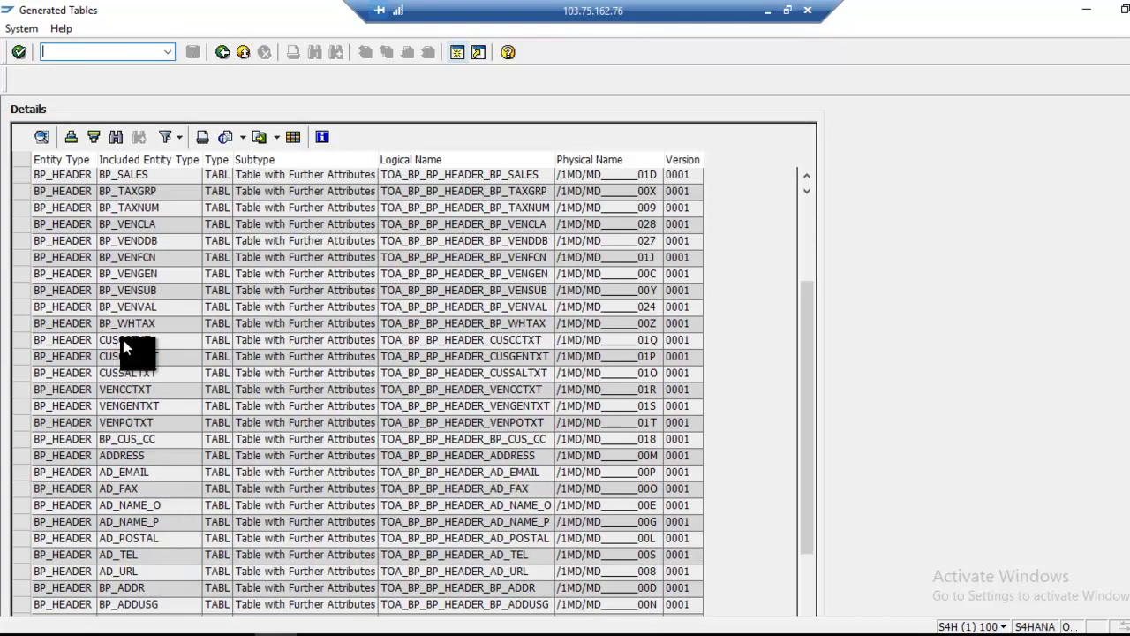
scroll(129, 302, "up", 1)
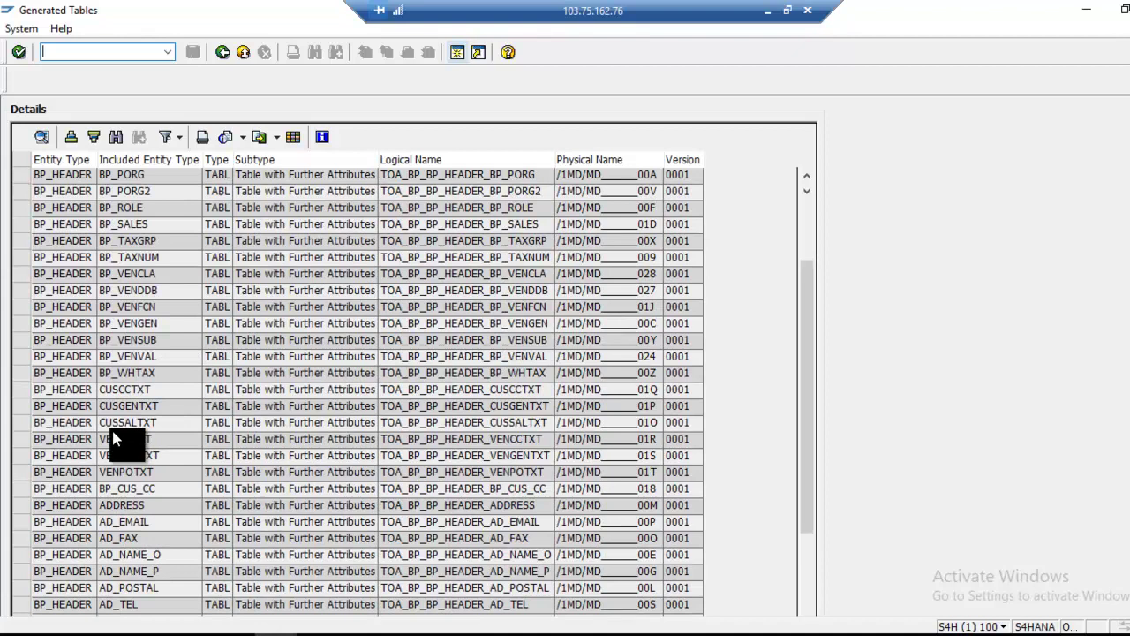
scroll(97, 418, "up", 2)
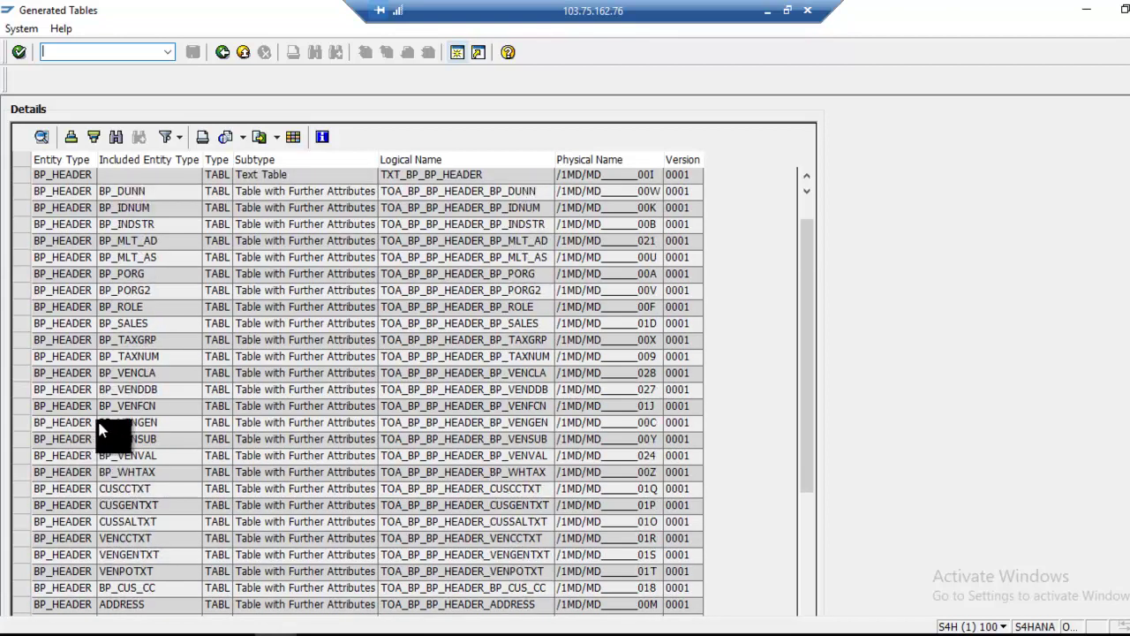
scroll(97, 418, "down", 1)
scroll(96, 497, "down", 2)
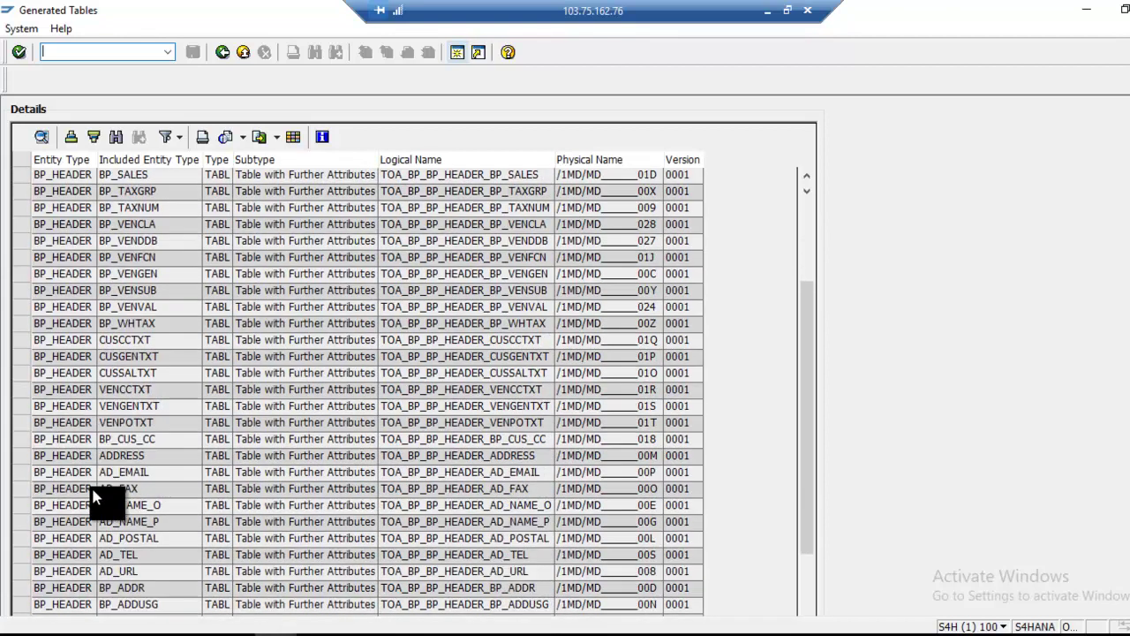
scroll(140, 318, "up", 2)
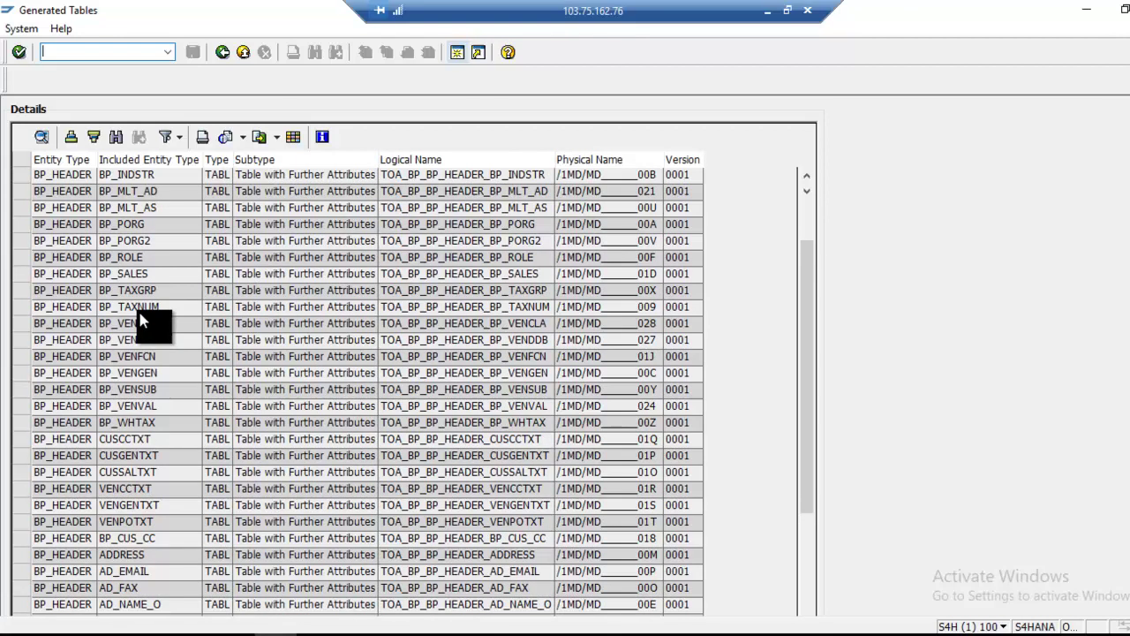
scroll(140, 318, "down", 3)
scroll(138, 308, "down", 2)
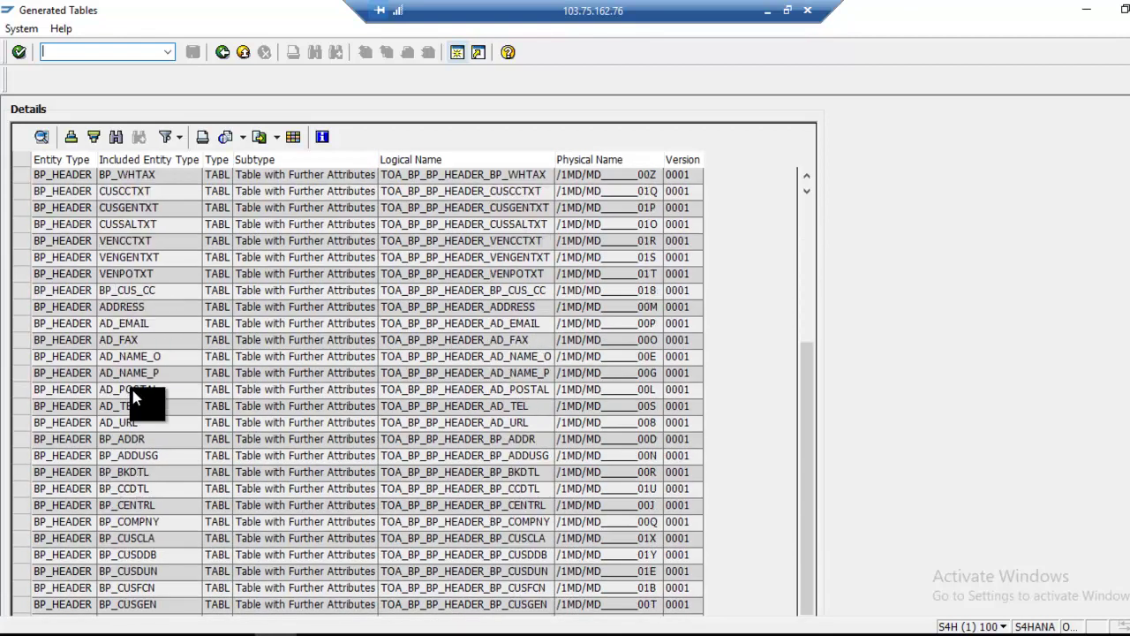
double_click(142, 502)
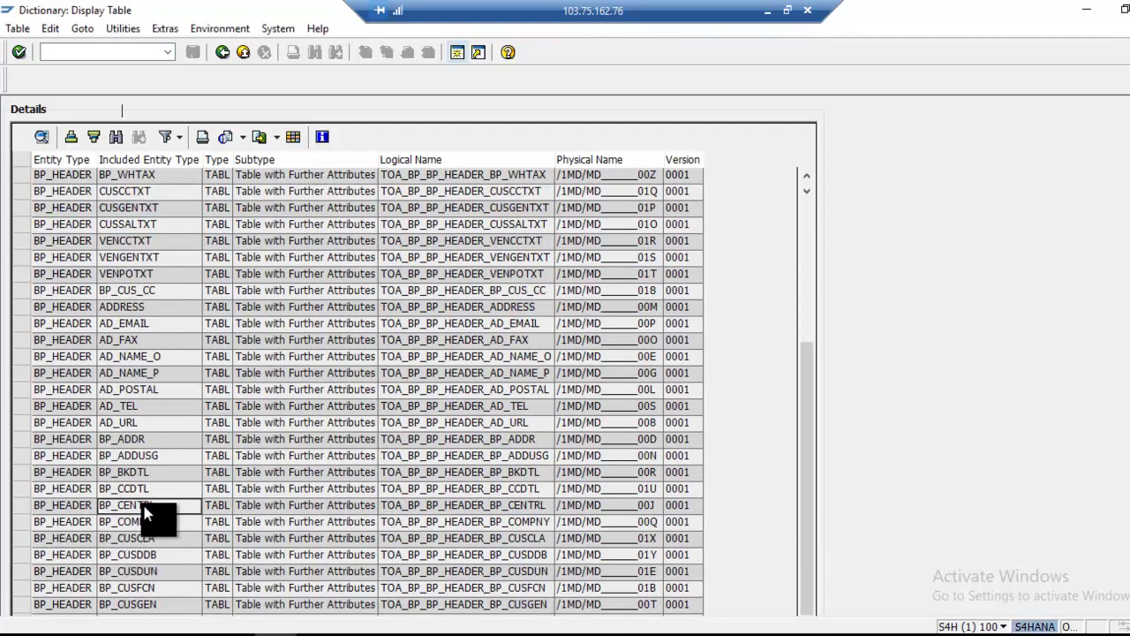
left_click(222, 50)
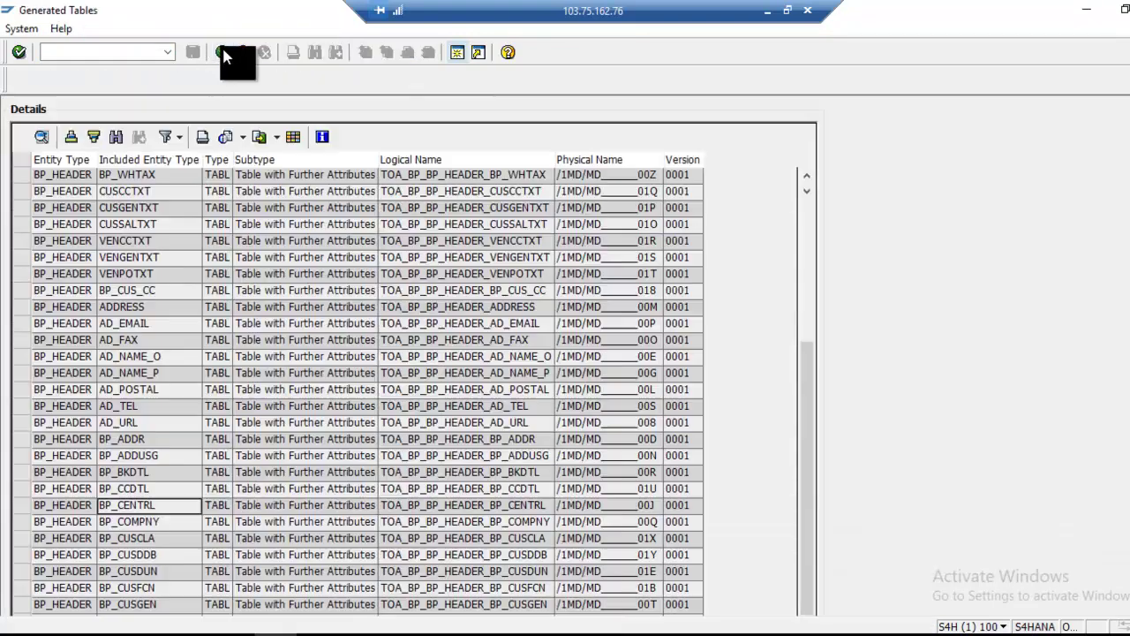
left_click(607, 506)
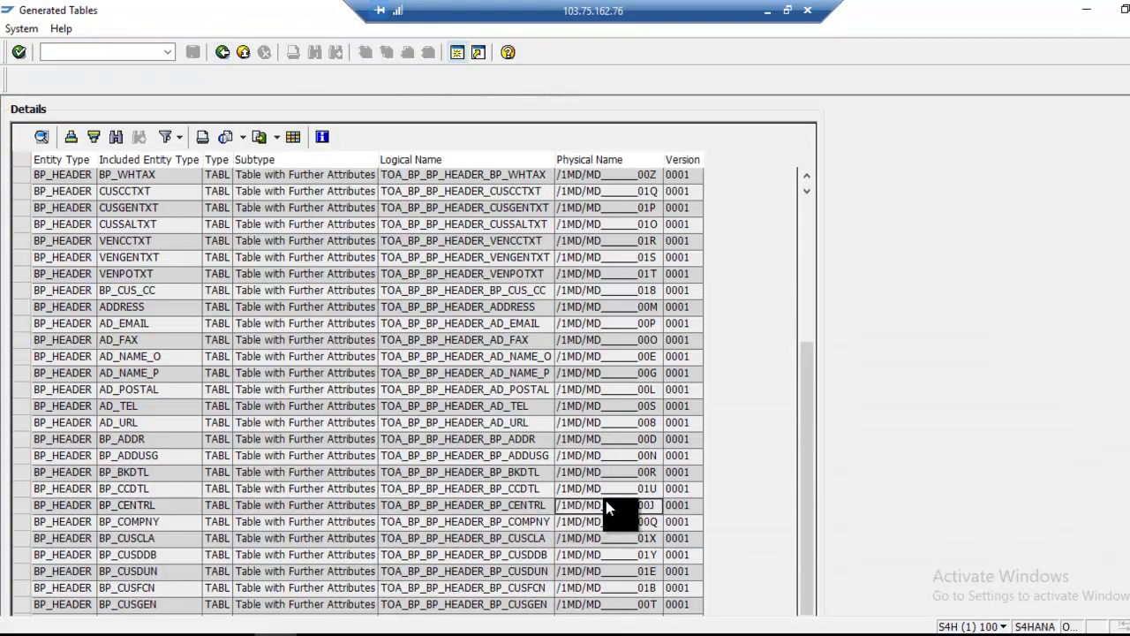
Open BP_CENTRL's staging table in SE11, review fields like /1MD/BPREF_CEN and BIRTHDT, and open its contents
double_click(608, 506)
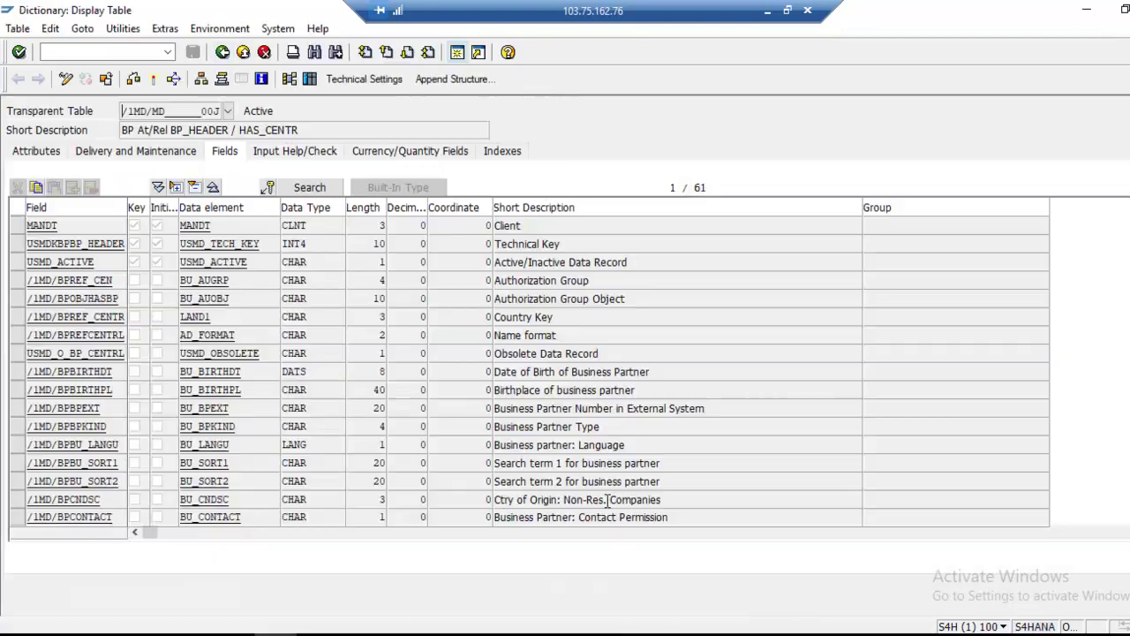
double_click(124, 111)
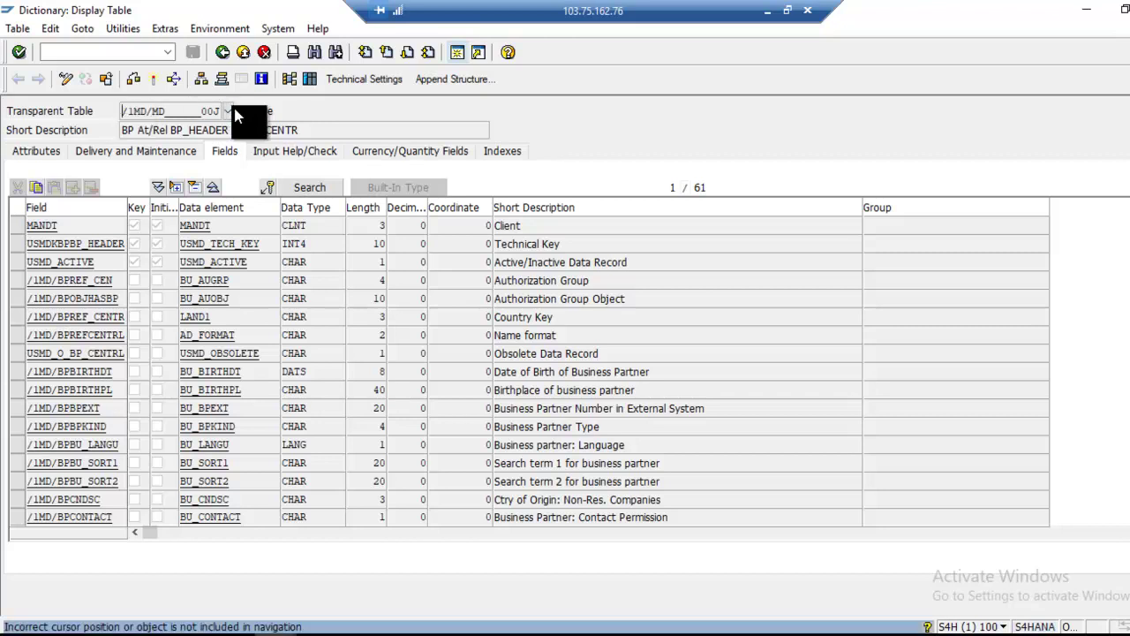
left_click_drag(122, 111, 219, 111)
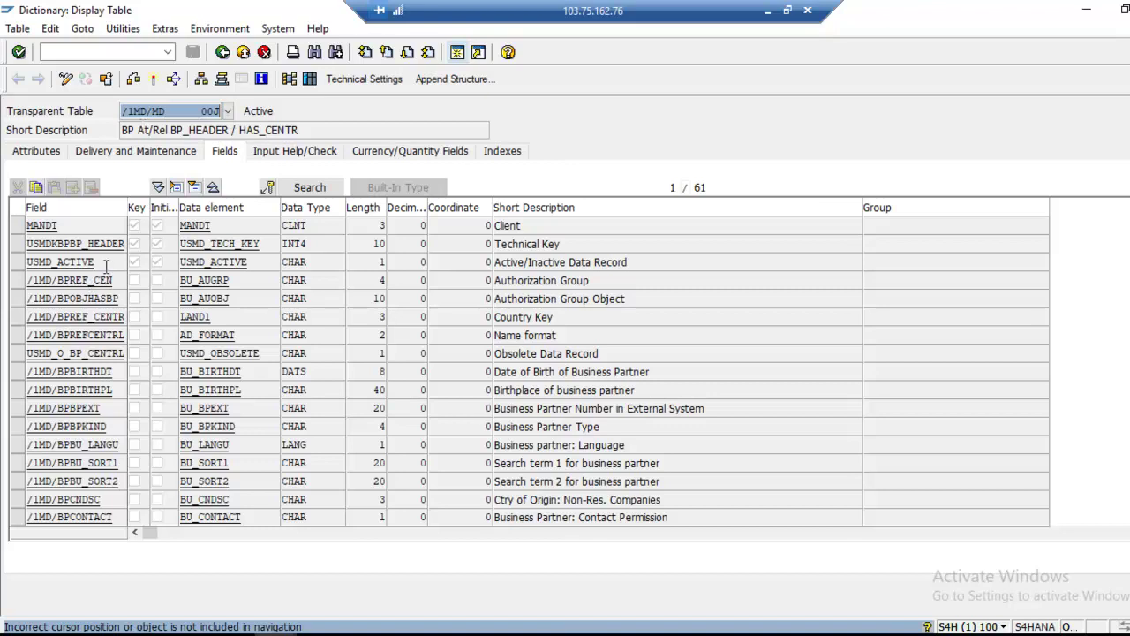
left_click_drag(122, 281, 76, 284)
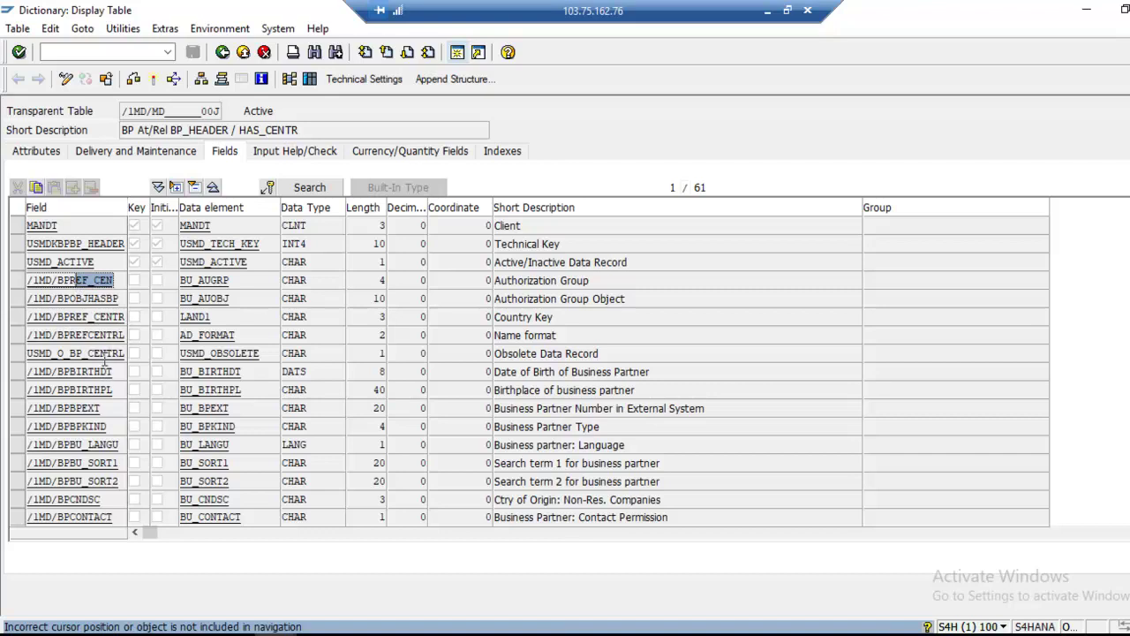
left_click_drag(117, 372, 70, 374)
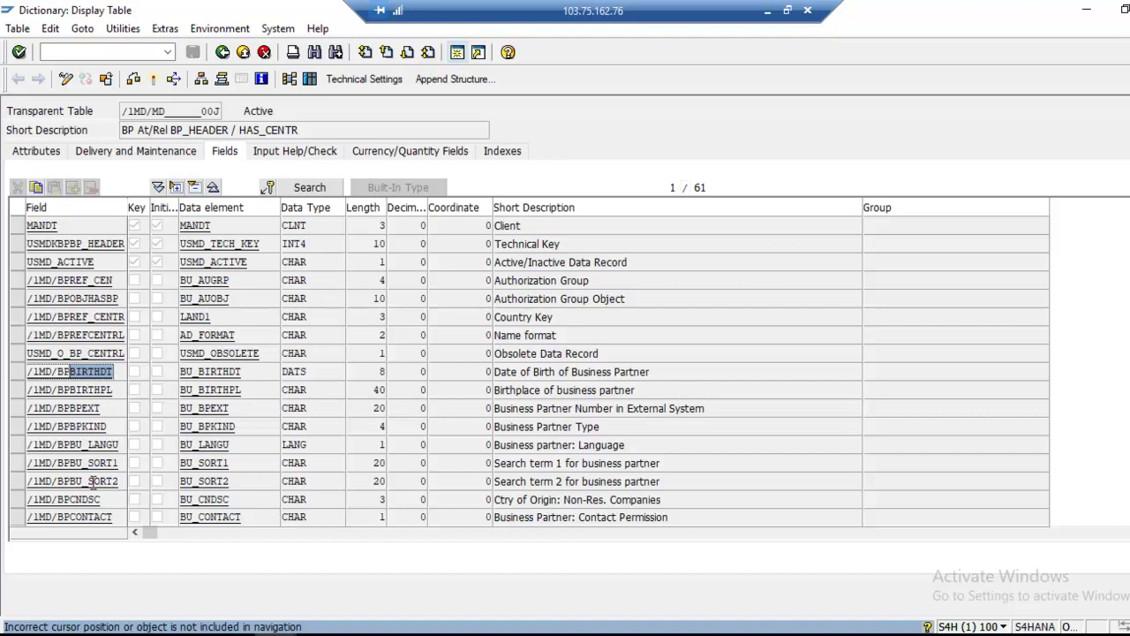
scroll(108, 511, "down", 2)
scroll(106, 512, "up", 2)
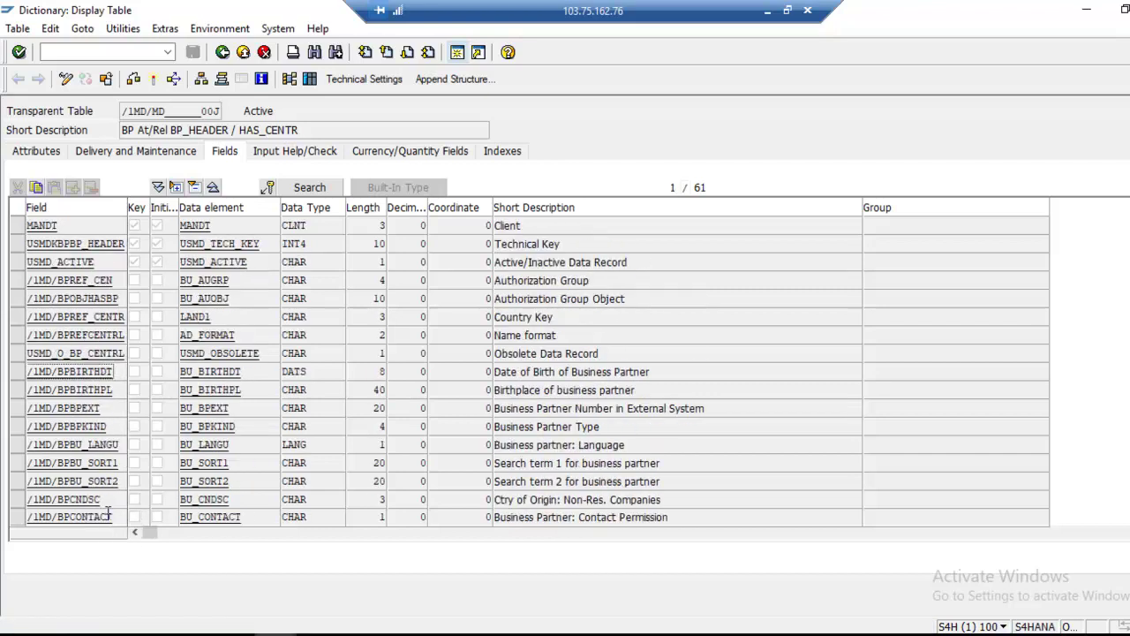
left_click(305, 78)
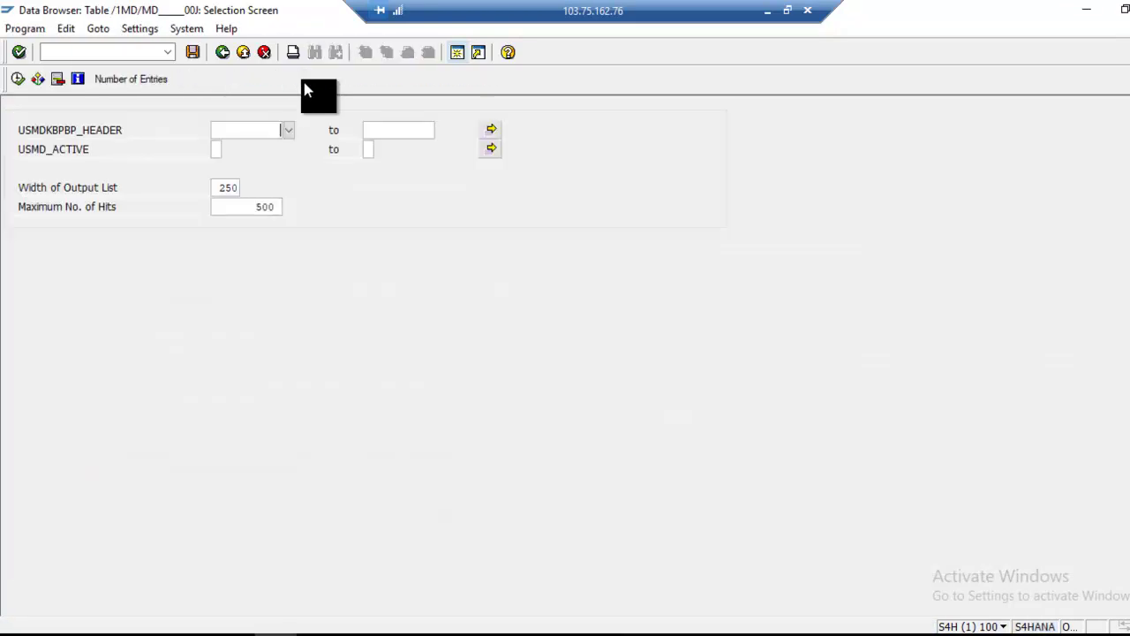
List the staging table's two entries with USMD_ACTIVE 0, then start a new SAP session
left_click(15, 80)
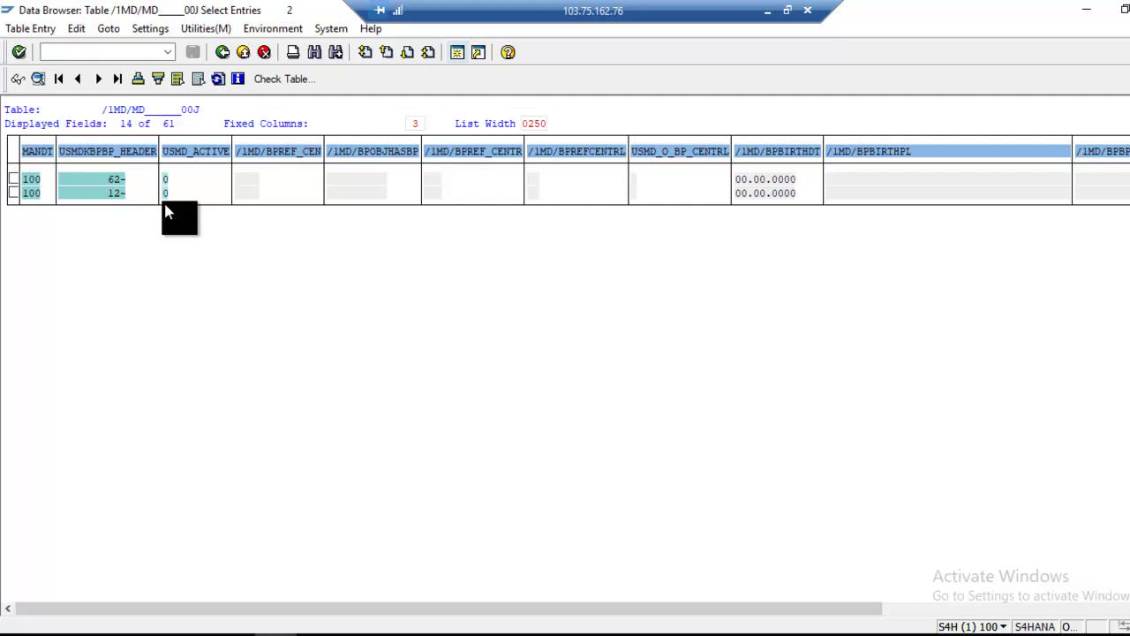
left_click(458, 52)
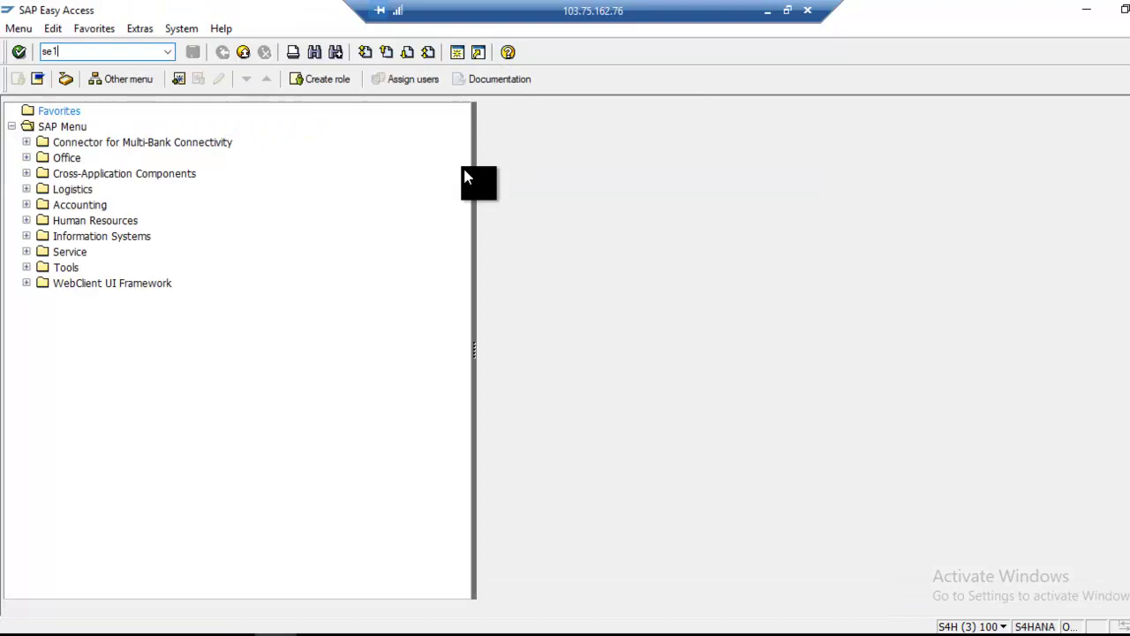
Display table BUT000 in SE11 and open its Data Browser selection screen
type("se11")
key("Return")
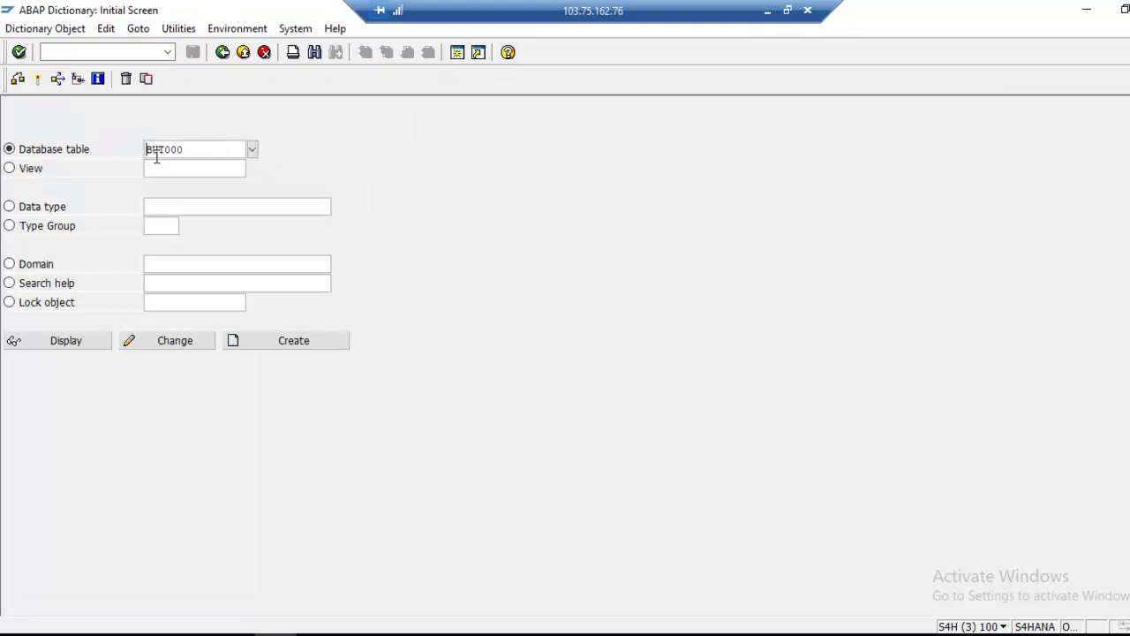
left_click(72, 347)
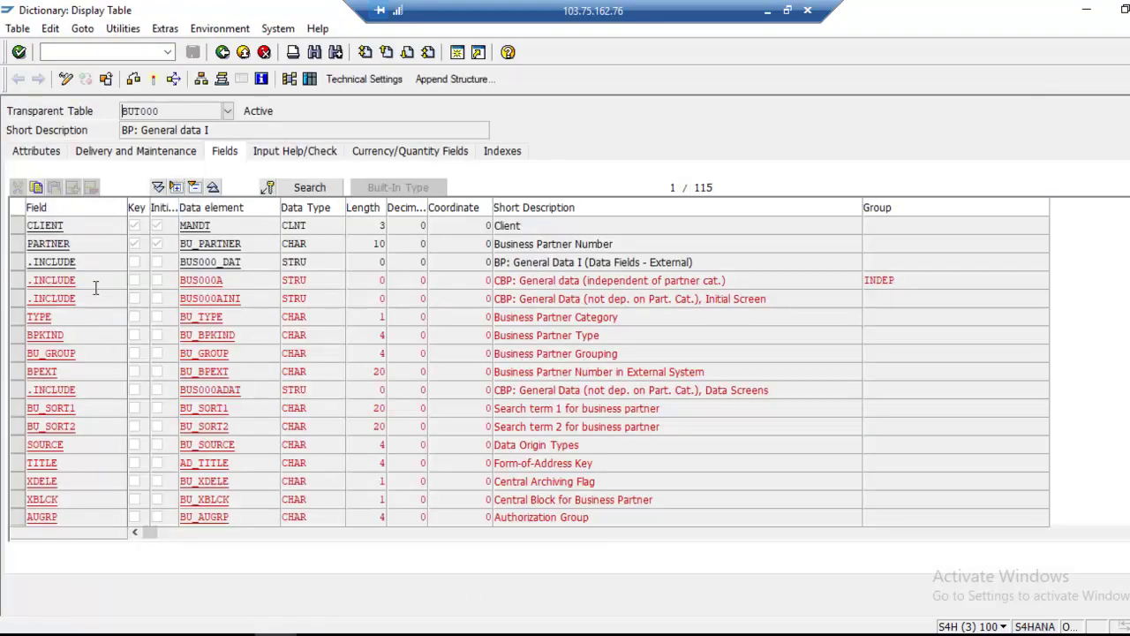
left_click(310, 79)
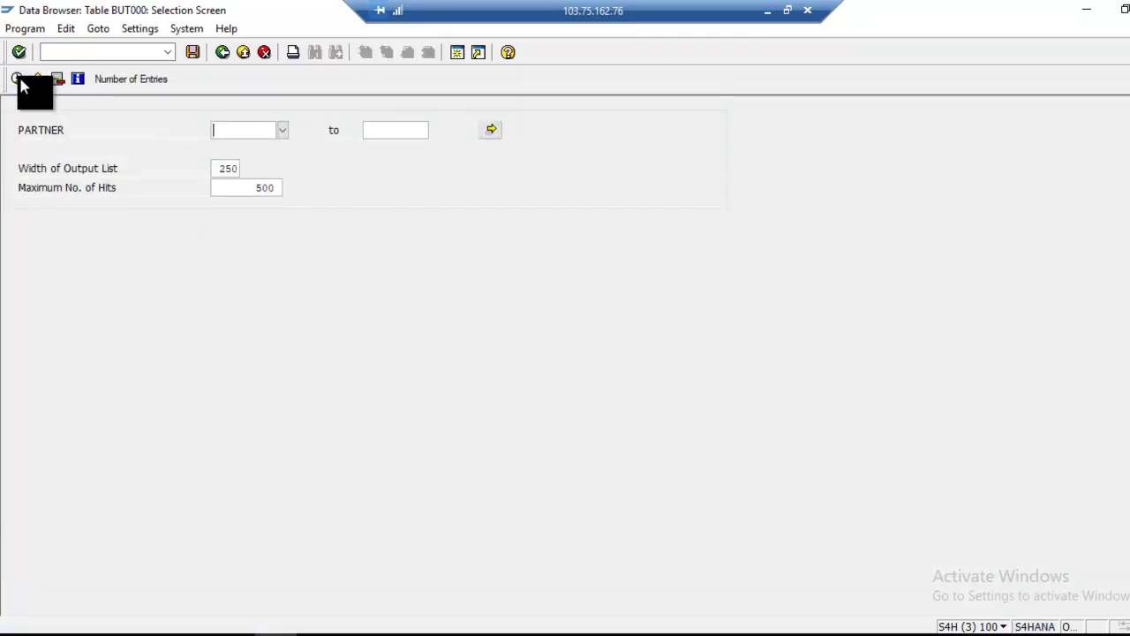
List BUT000's business partner entries, then compare the staging entries' USMD_ACTIVE values
left_click(20, 80)
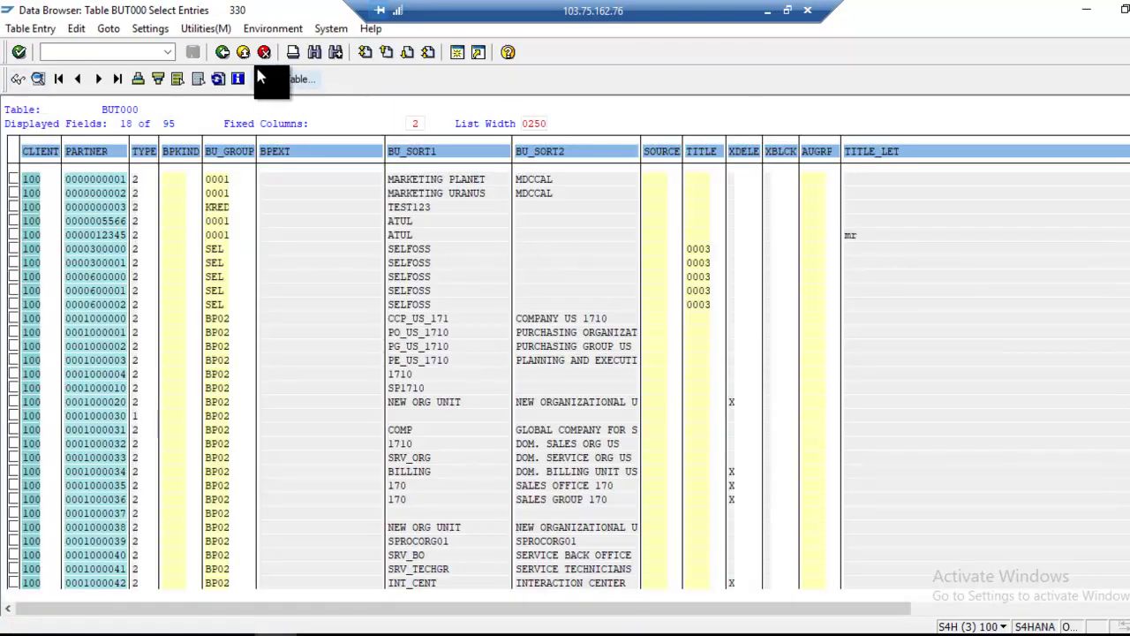
left_click(222, 52)
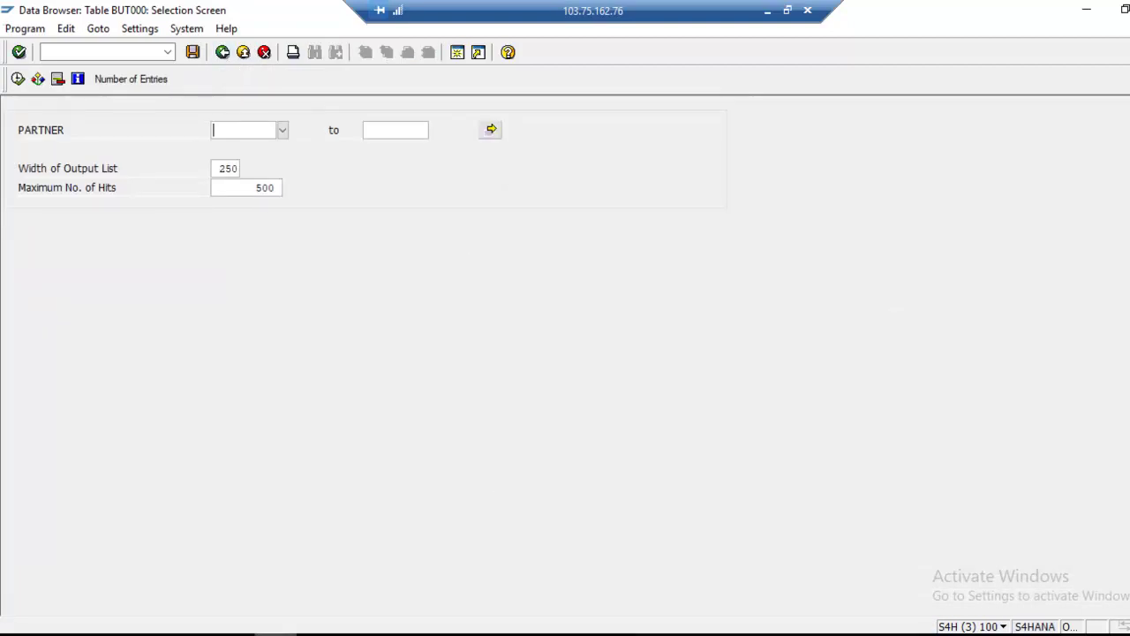
mouse_move(335, 632)
left_click(239, 574)
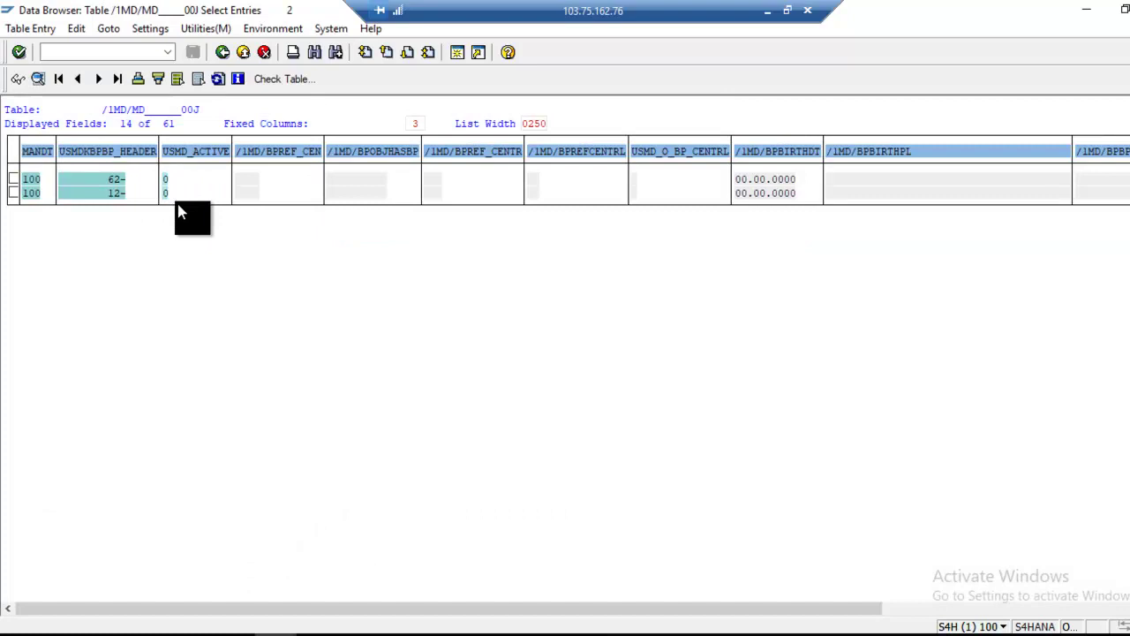
left_click(206, 148)
left_click(165, 188)
Return the BUT000 session to its field definitions and minimize the SAP window
mouse_move(260, 629)
left_click(447, 577)
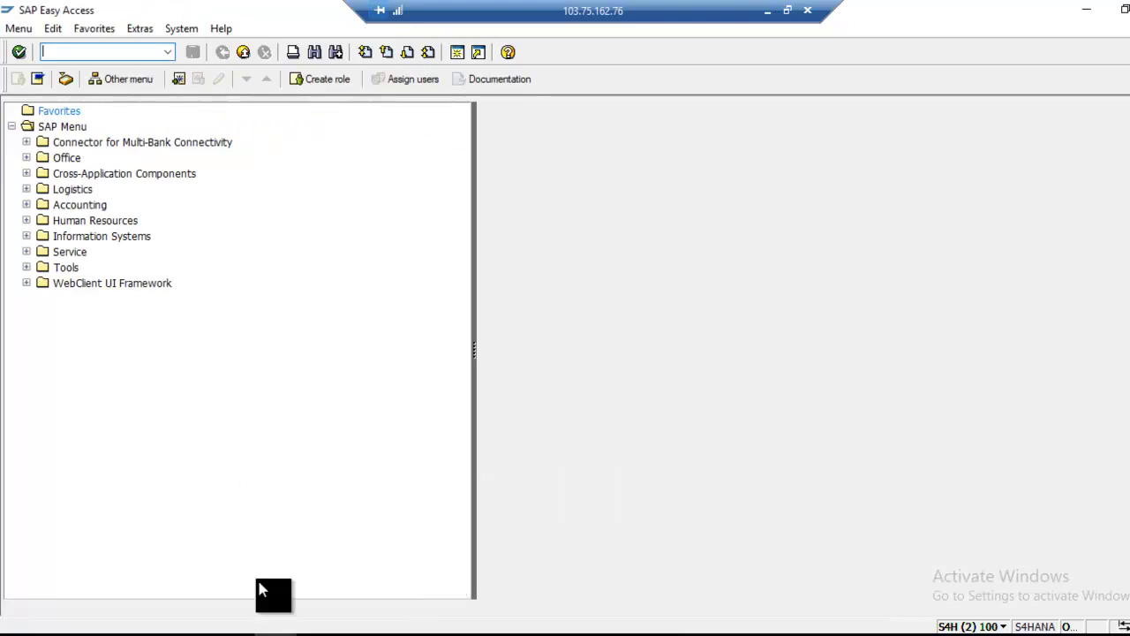
mouse_move(263, 630)
left_click(592, 567)
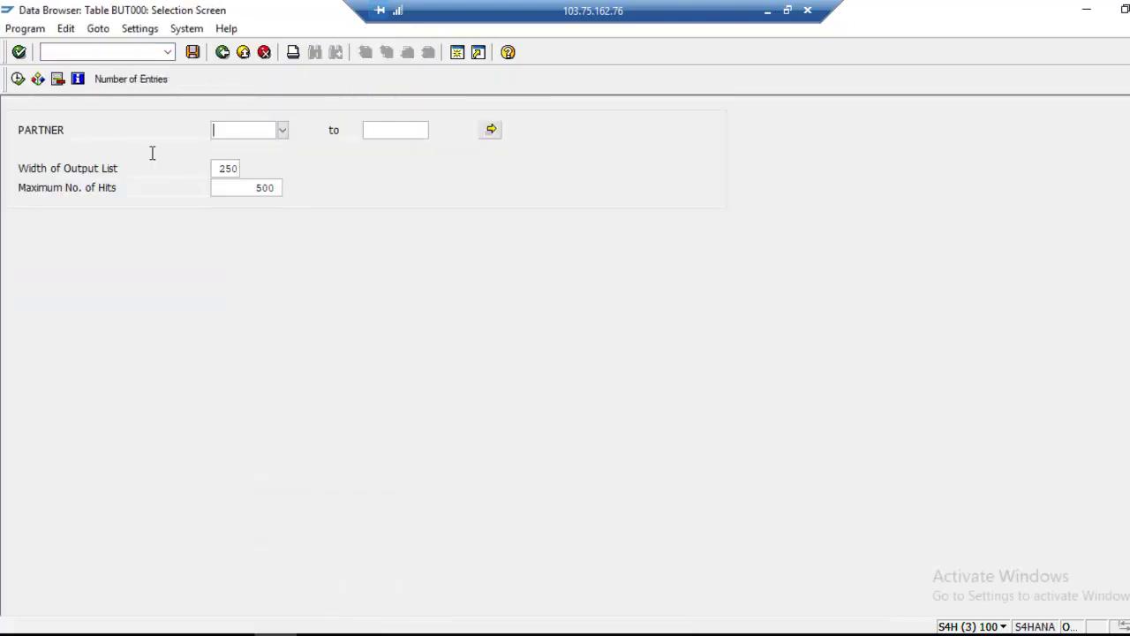
left_click(220, 52)
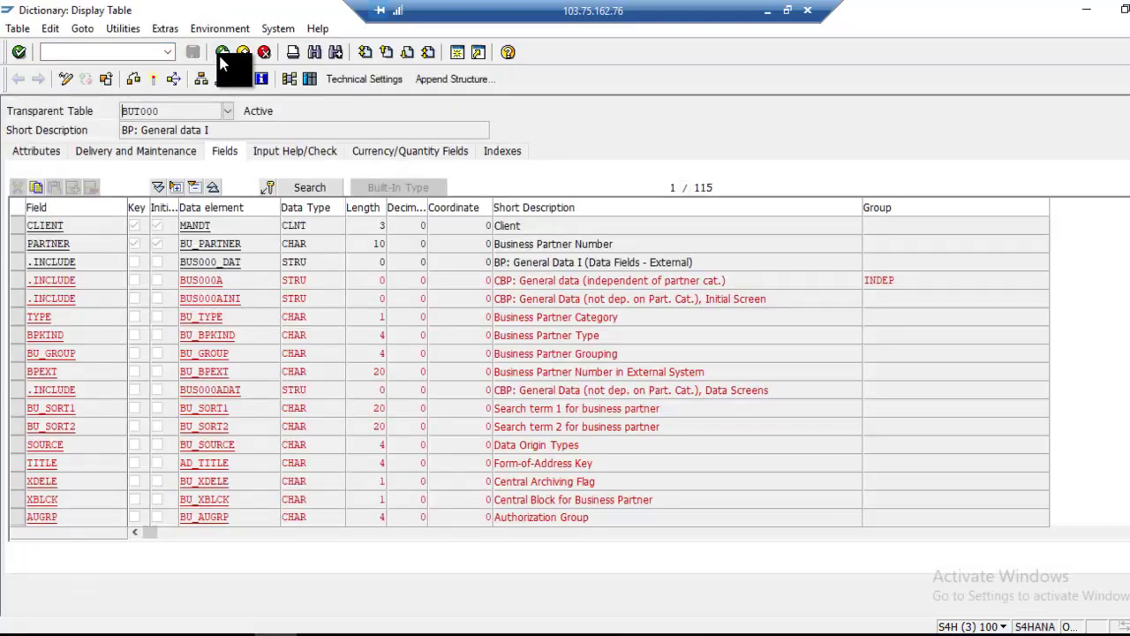
left_click(766, 11)
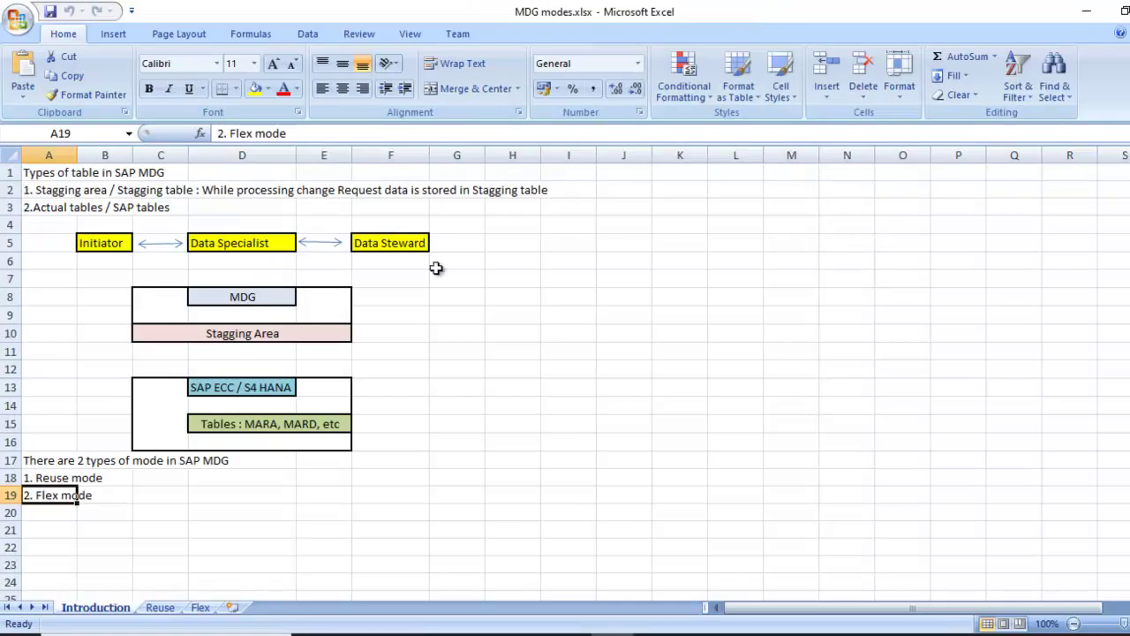
Review the Reuse sheet notes on erased staging data and reuse-mode domains
left_click(160, 608)
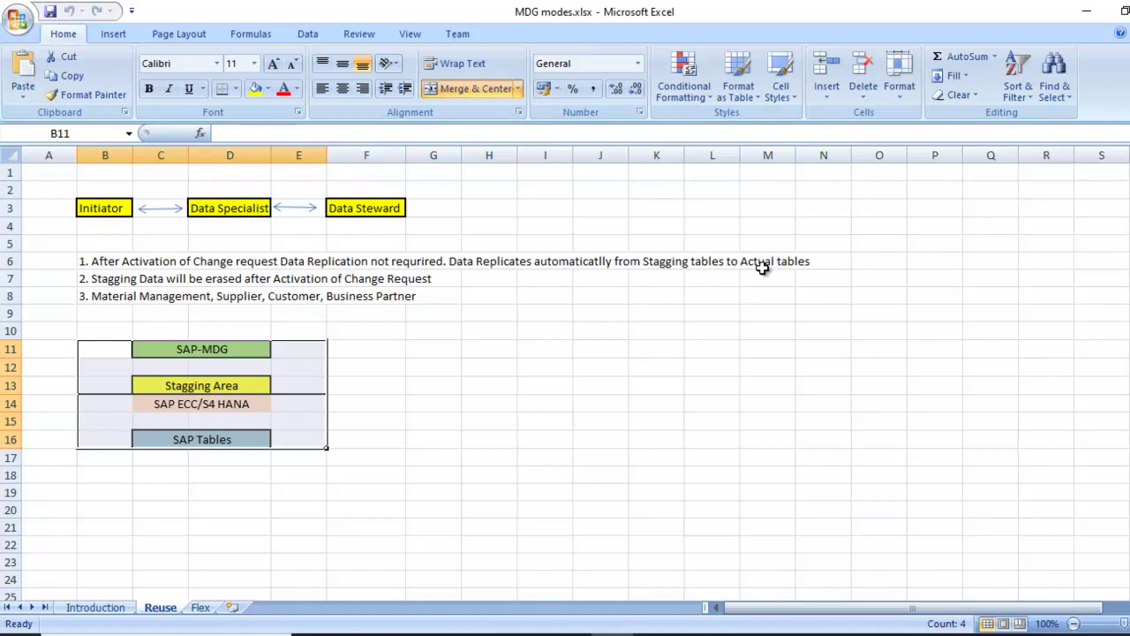
left_click(107, 282)
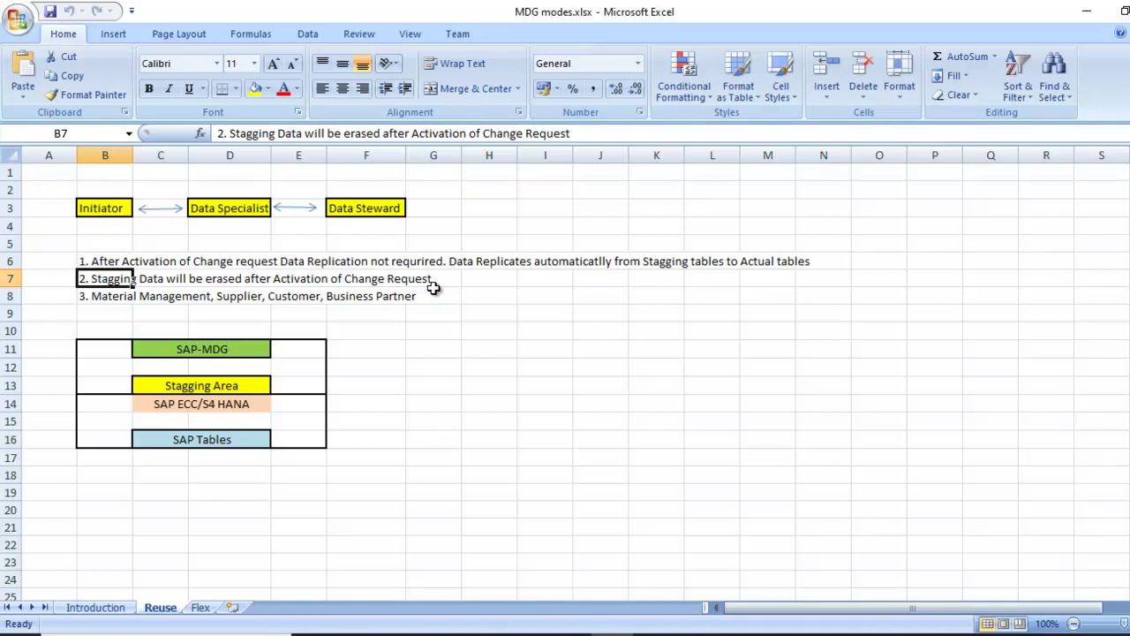
left_click(99, 300)
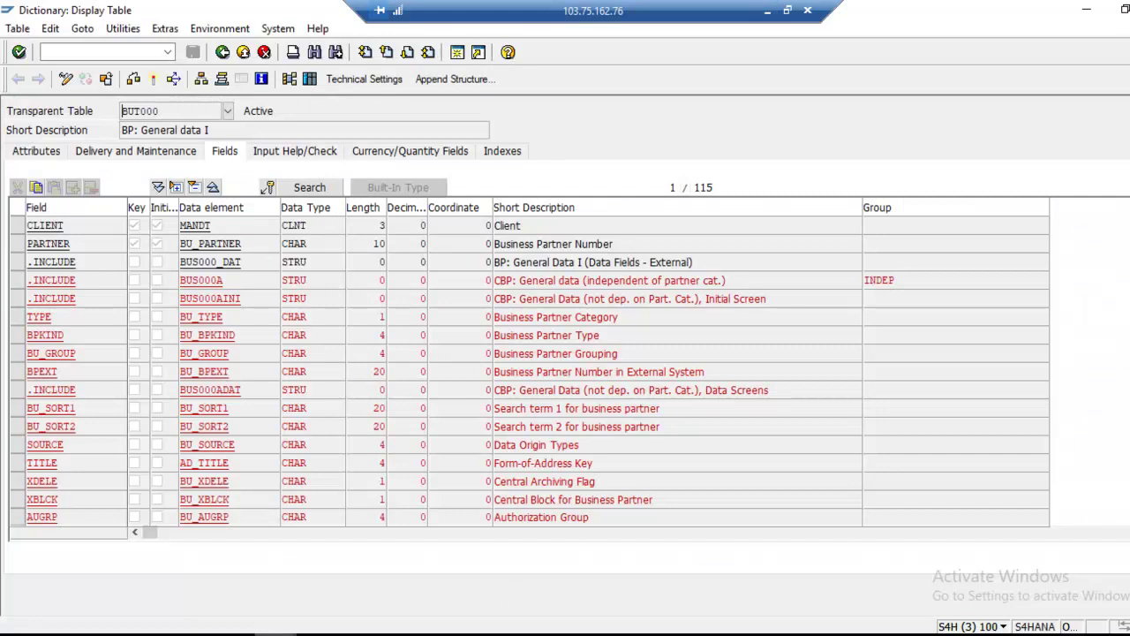
Glance at the Data Browser window, then return to Excel's Flex sheet
mouse_move(344, 631)
left_click(225, 567)
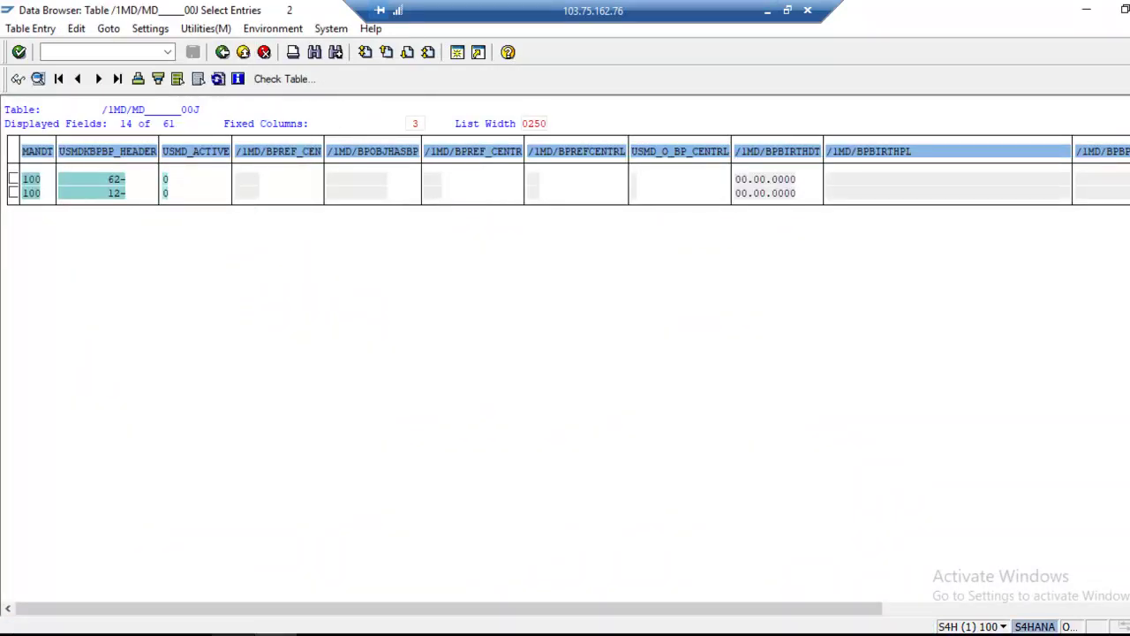
left_click(766, 11)
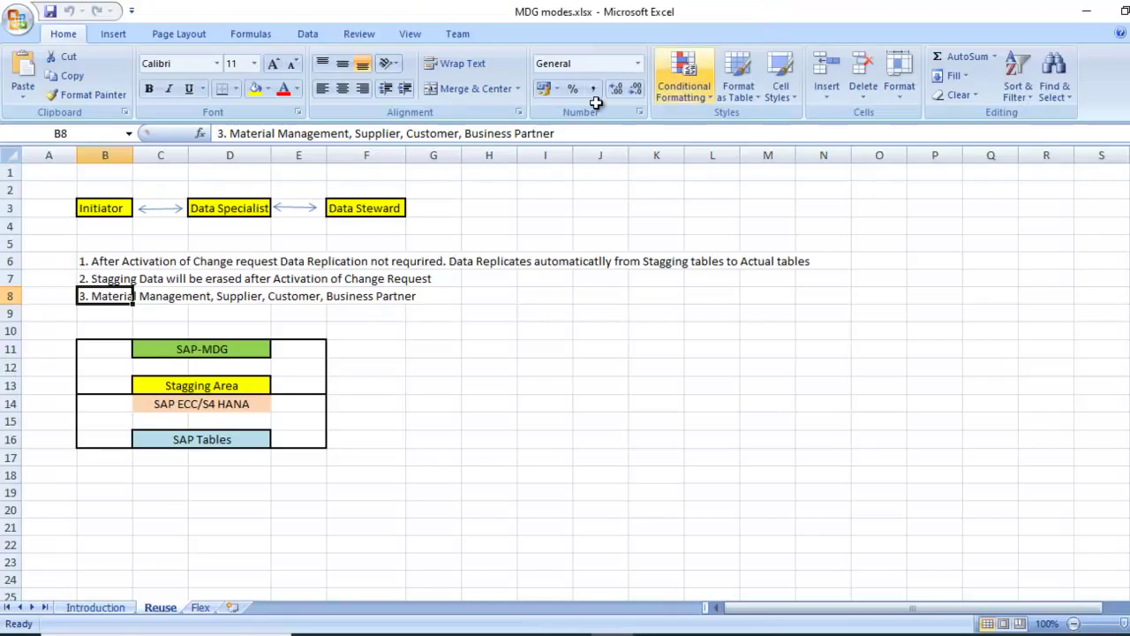
left_click(200, 607)
Read the Flex notes in C4 and C6–C8 on staging retention and FI period validation
left_click(157, 223)
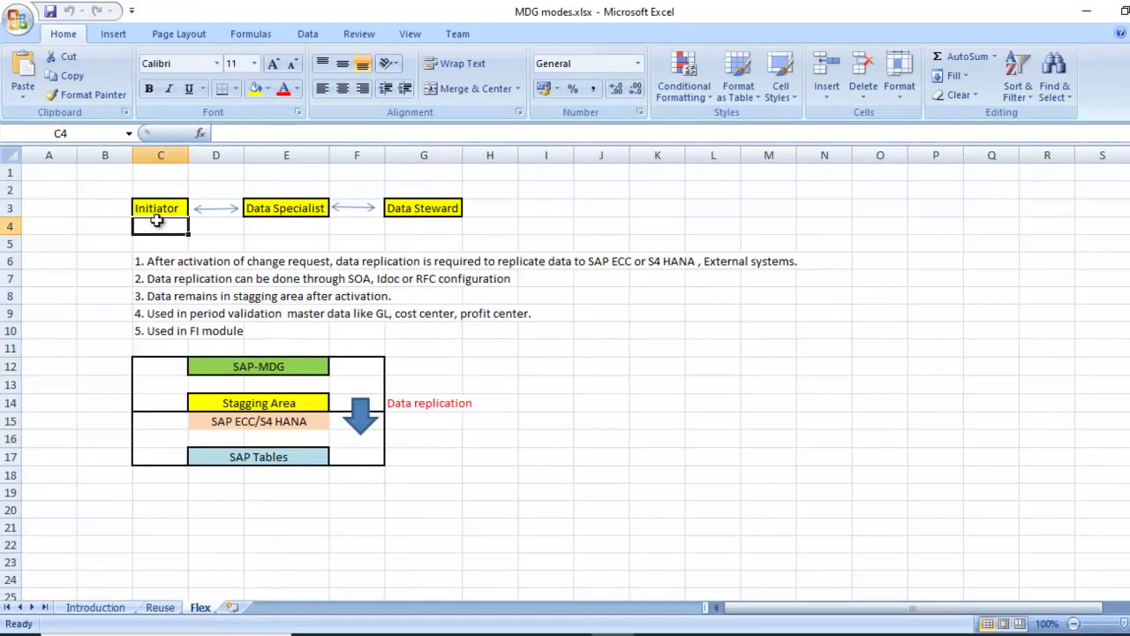
left_click(152, 263)
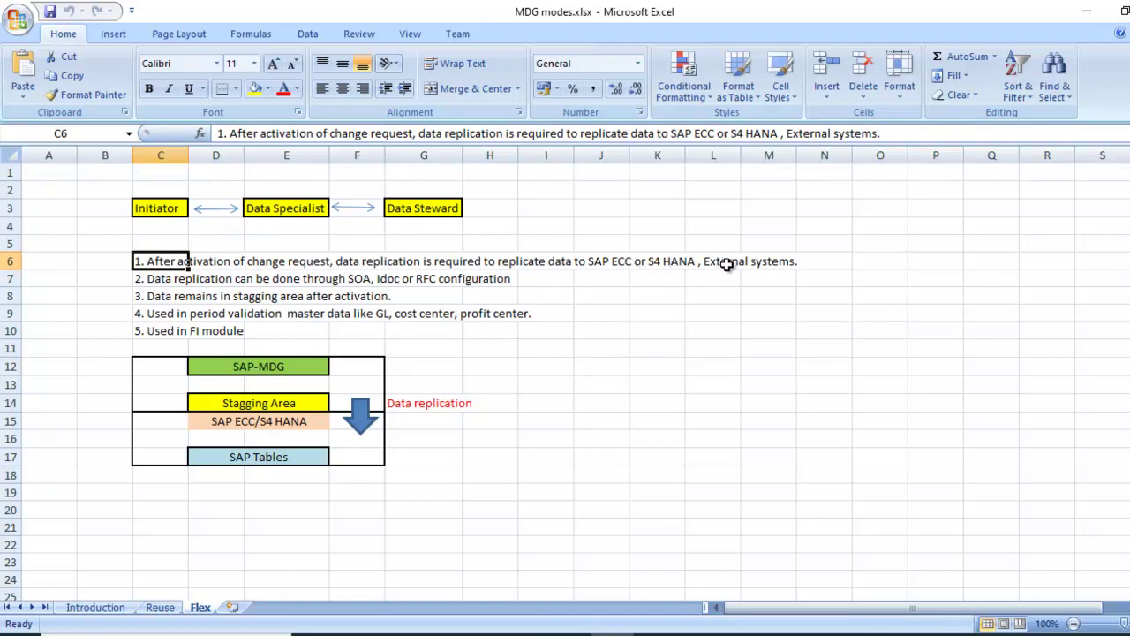
left_click(159, 295)
left_click(162, 278)
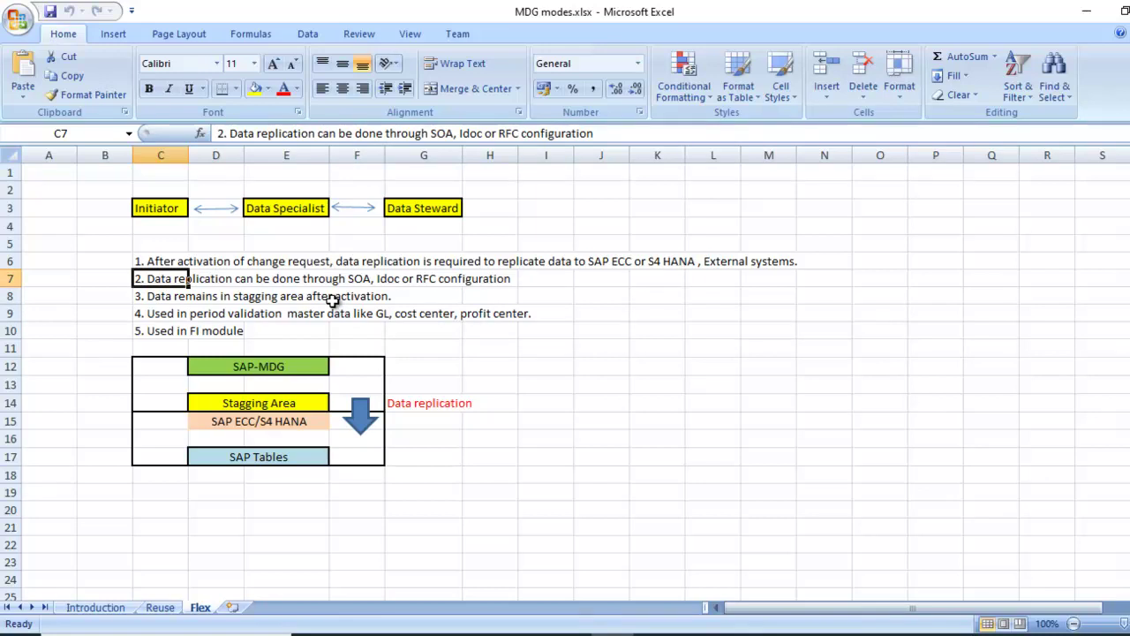
left_click(148, 297)
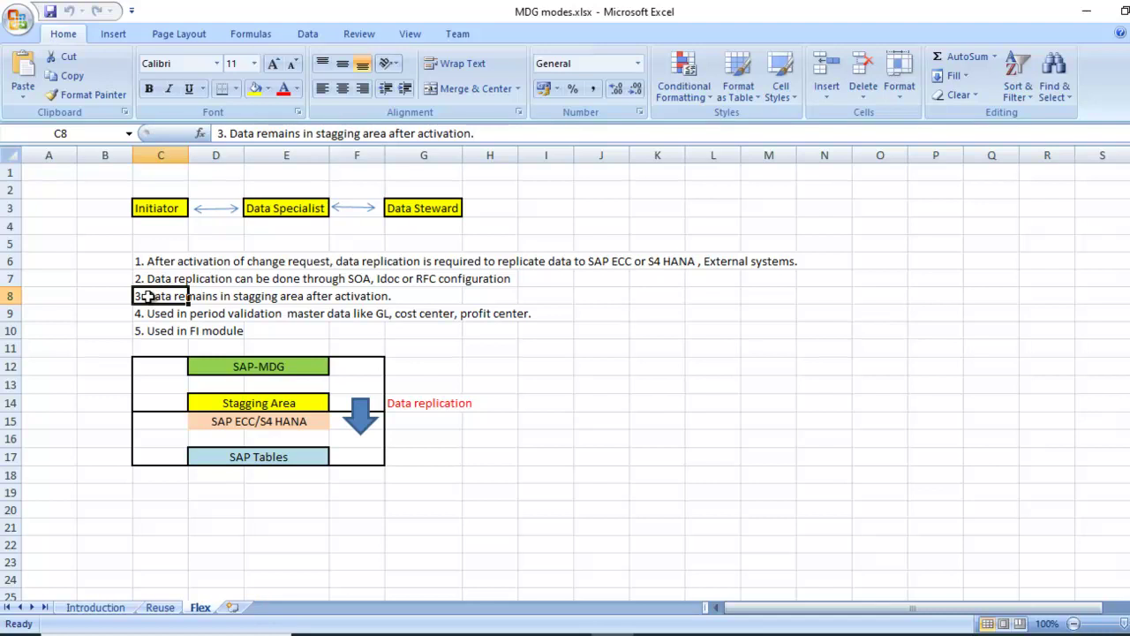
Re-list the BP header staging table's two inactive entries and back out to Generated Tables
left_click(569, 634)
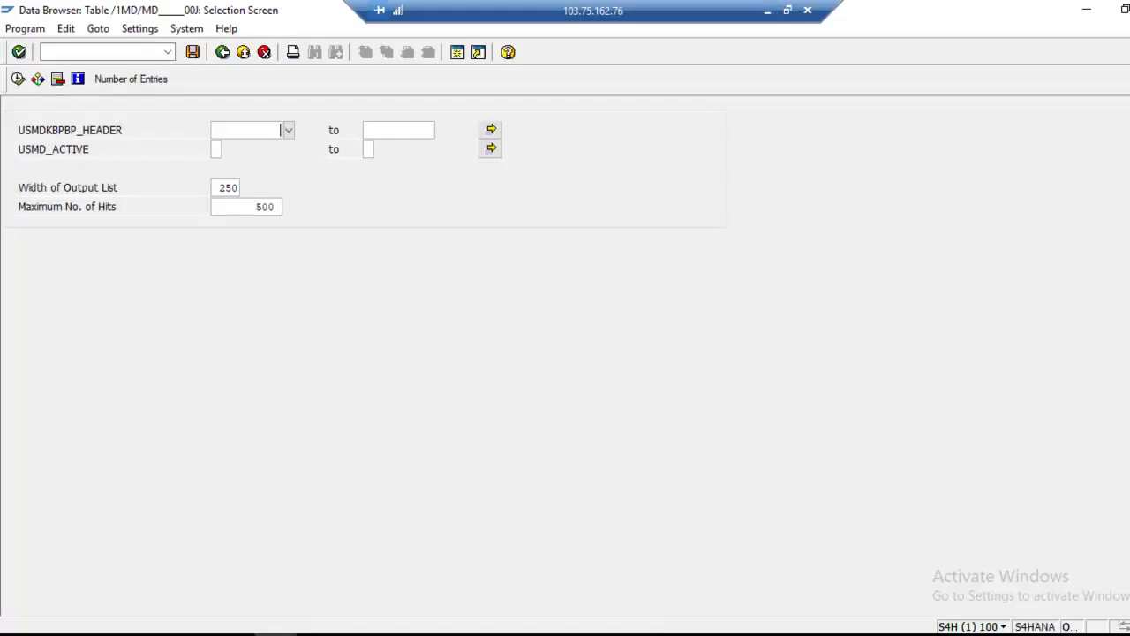
mouse_move(276, 633)
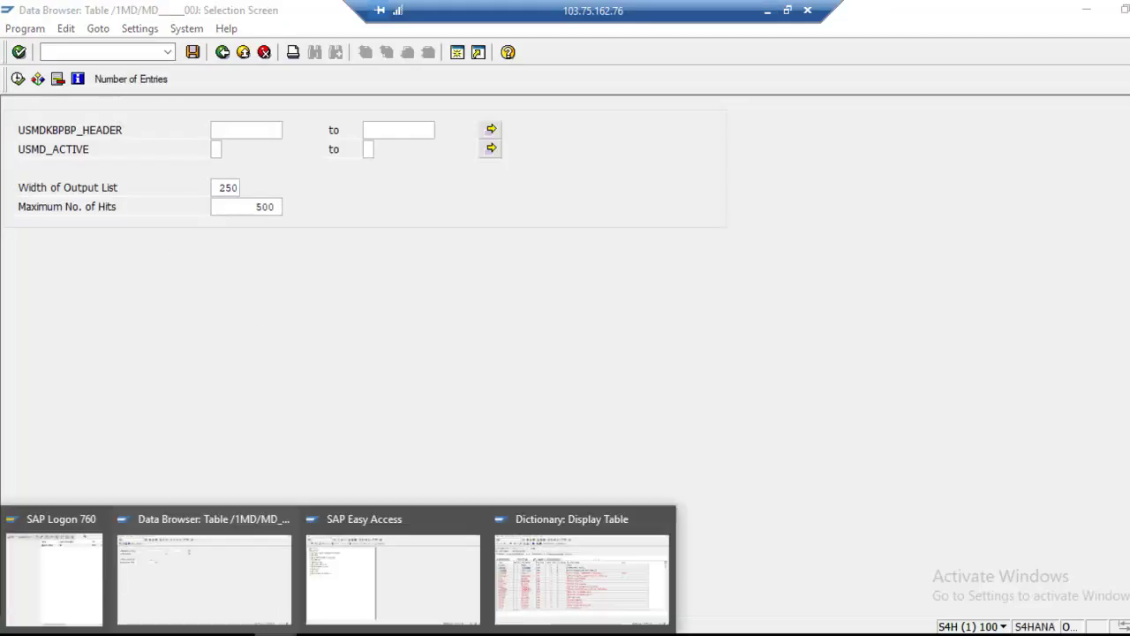
left_click(261, 580)
left_click(16, 81)
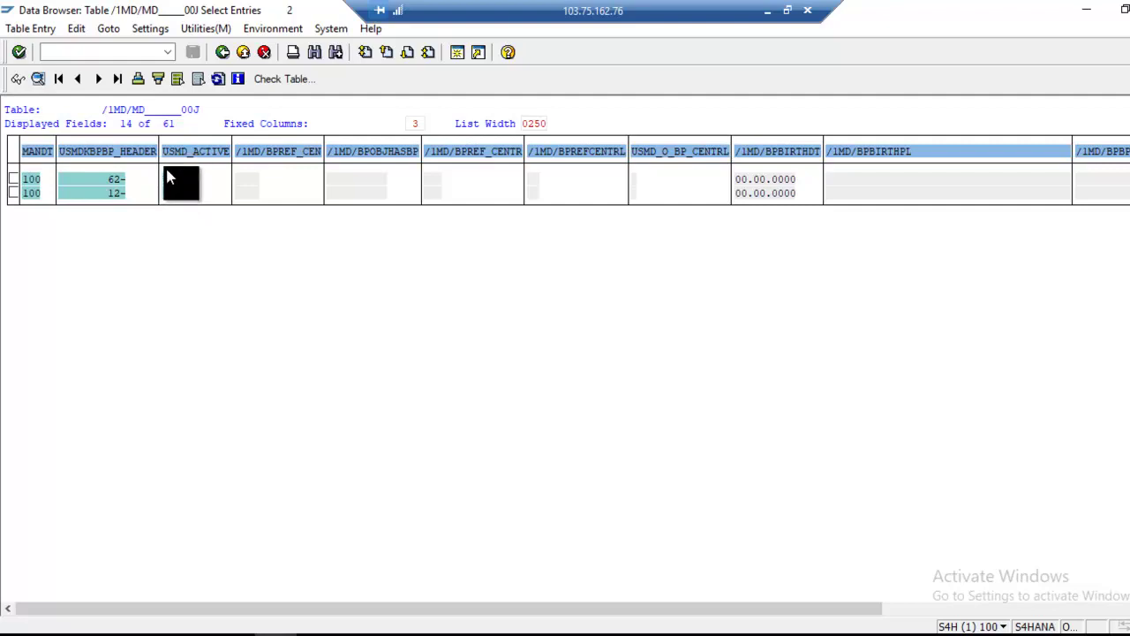
left_click(222, 53)
left_click(222, 53)
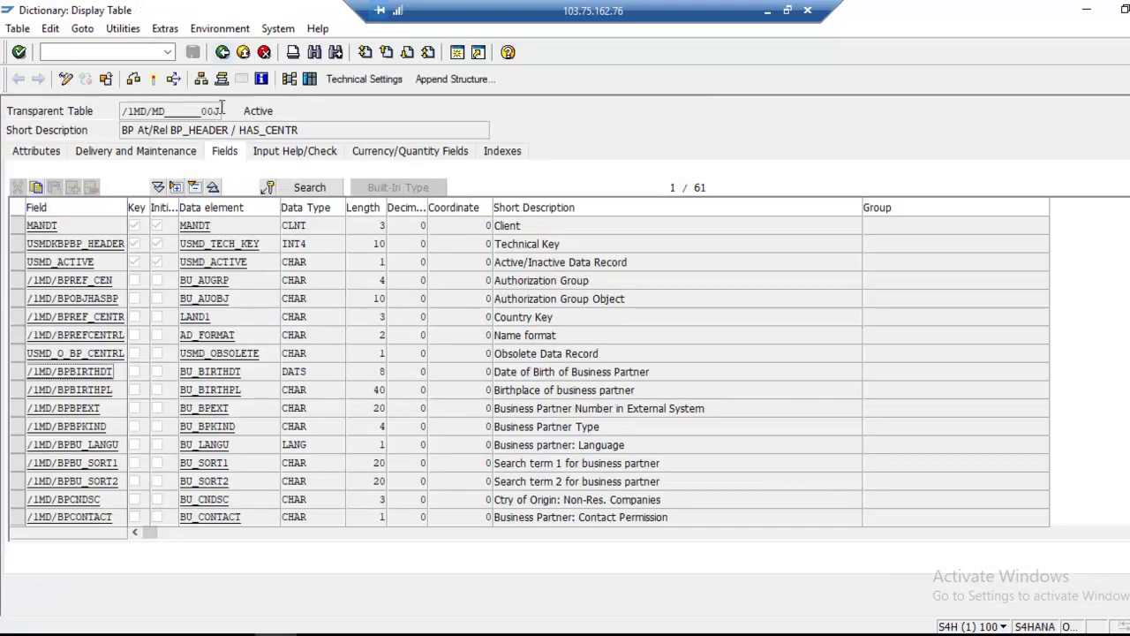
left_click(221, 53)
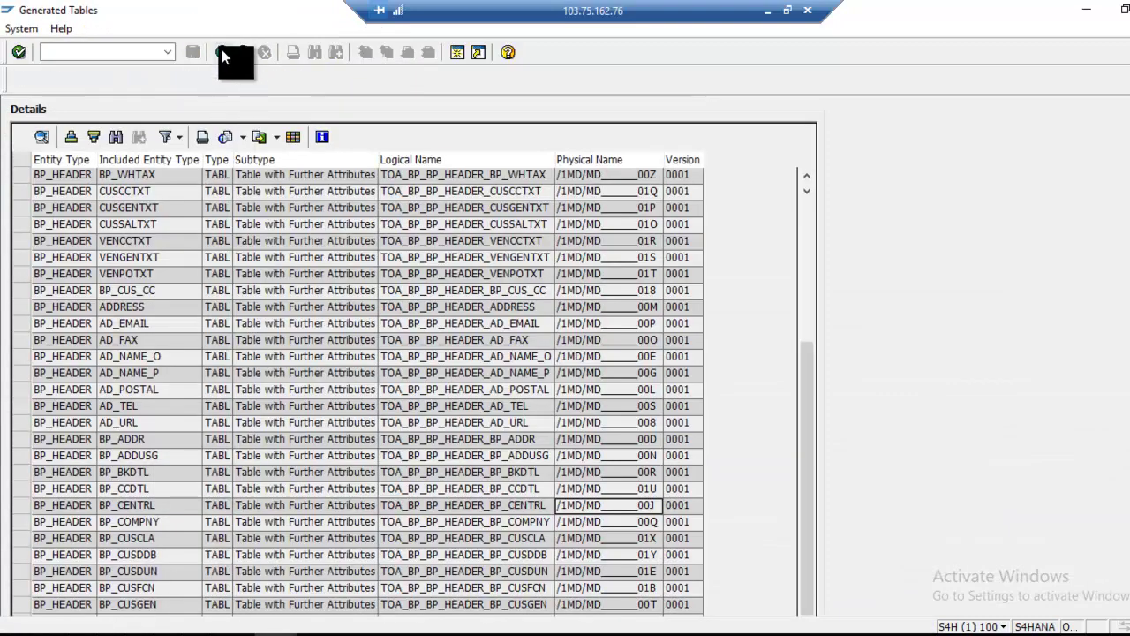
List the generated tables for the 0G Financials data model
left_click(221, 53)
left_click(232, 113)
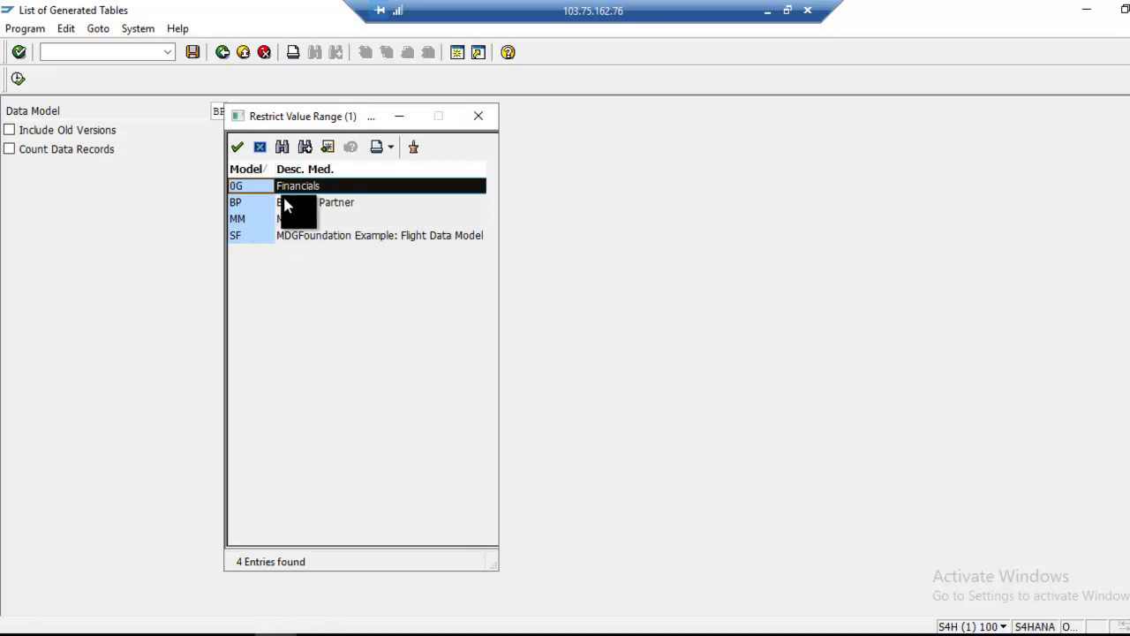
double_click(293, 185)
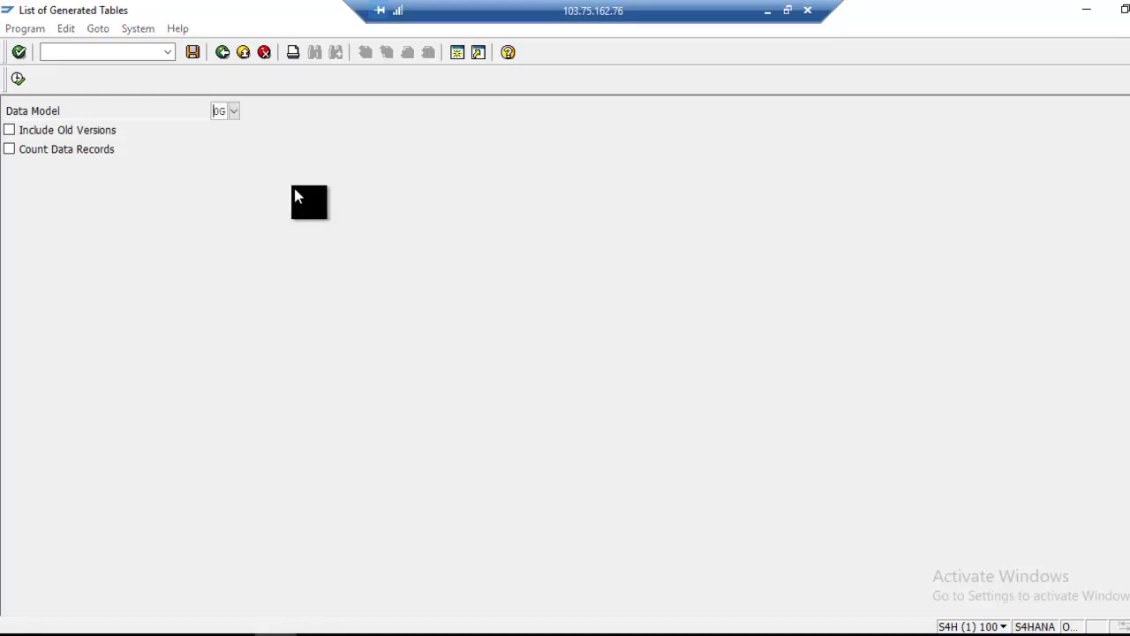
left_click(17, 79)
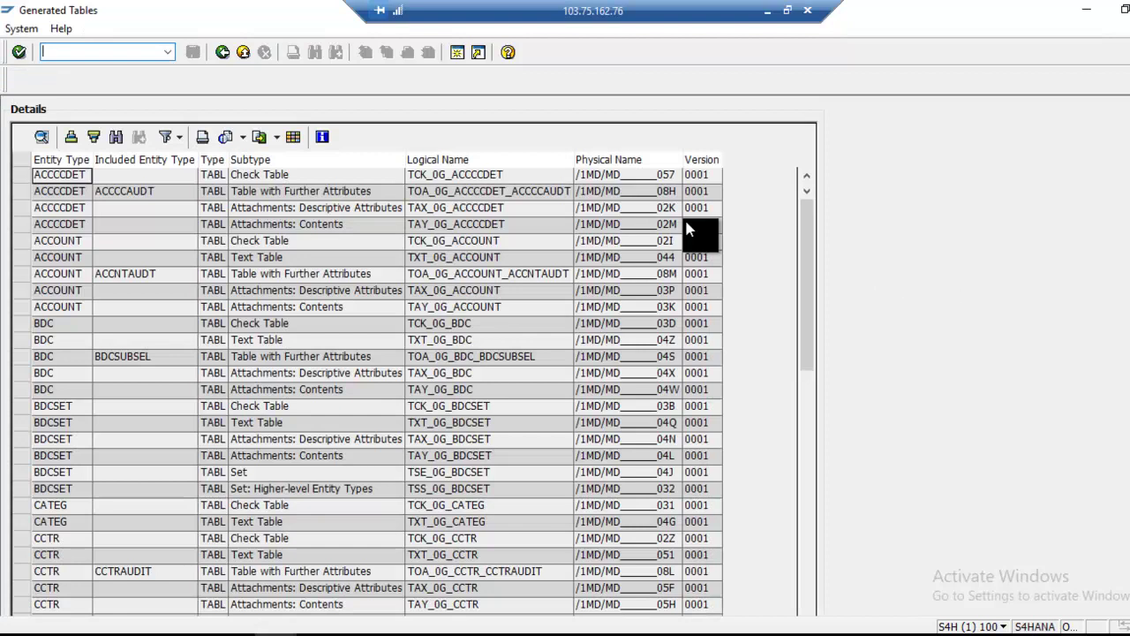
Show the ACCCCDET check table's four entries, including accounts MDG001, MDG002 and S100001
double_click(616, 173)
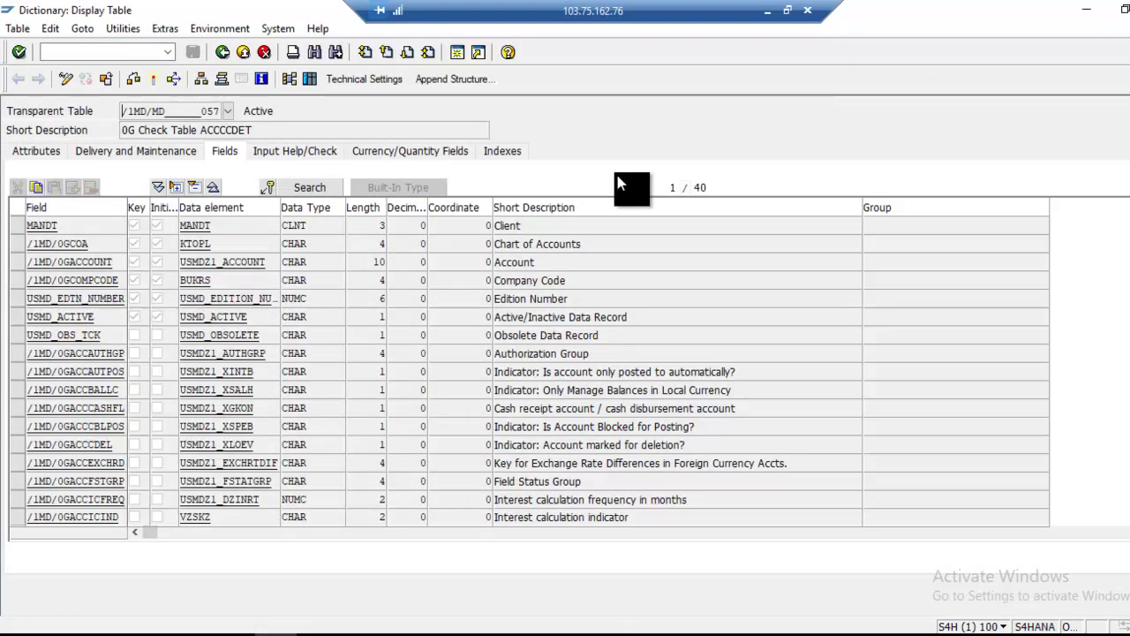
left_click(303, 76)
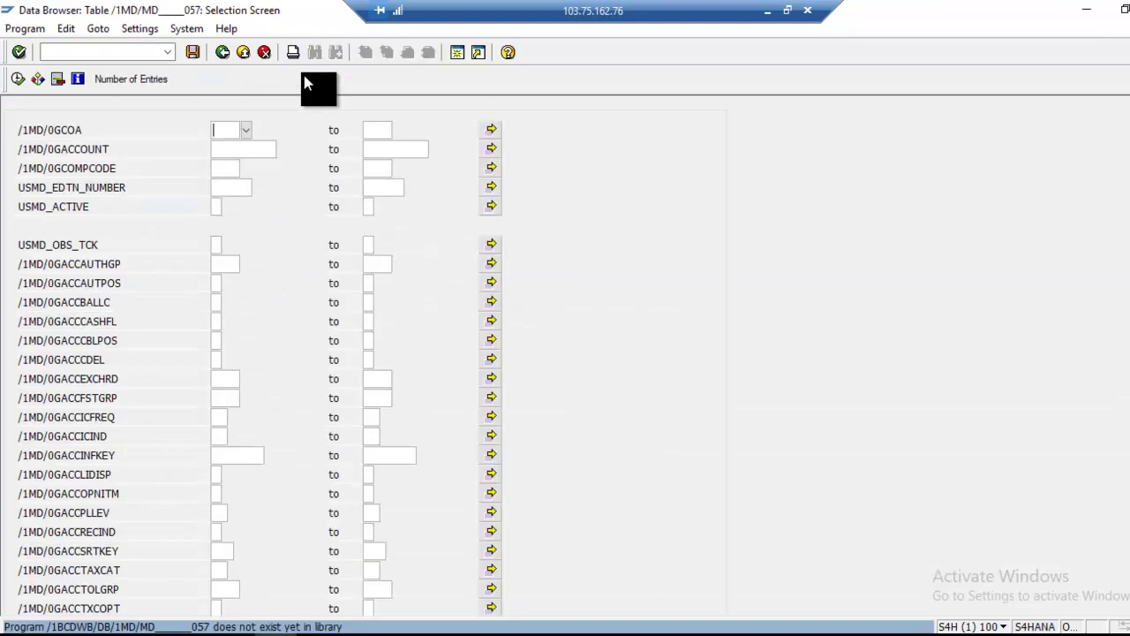
left_click(18, 79)
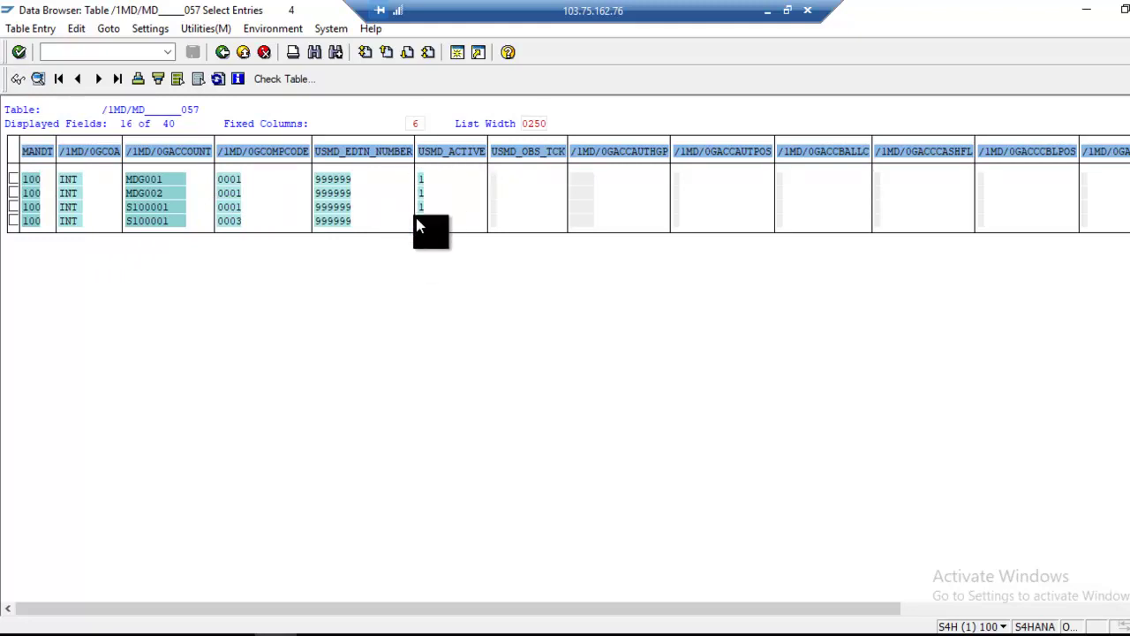
scroll(565, 184, "right", 3)
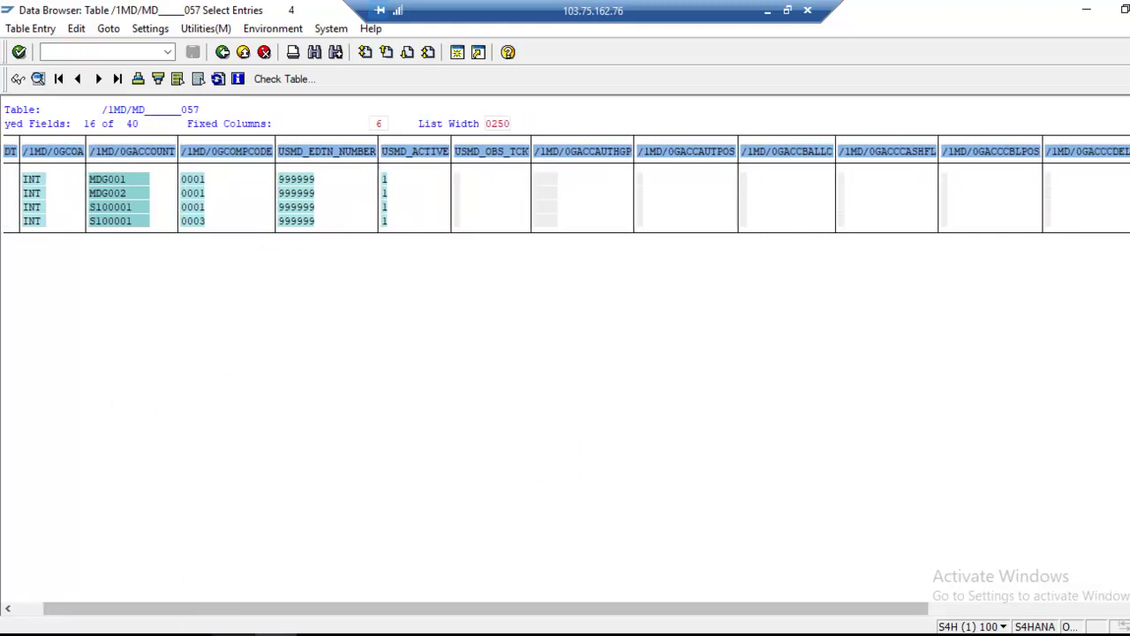
Minimize the SAP session and review the fourth and fifth Flex notes in C9 and C10
left_click(768, 10)
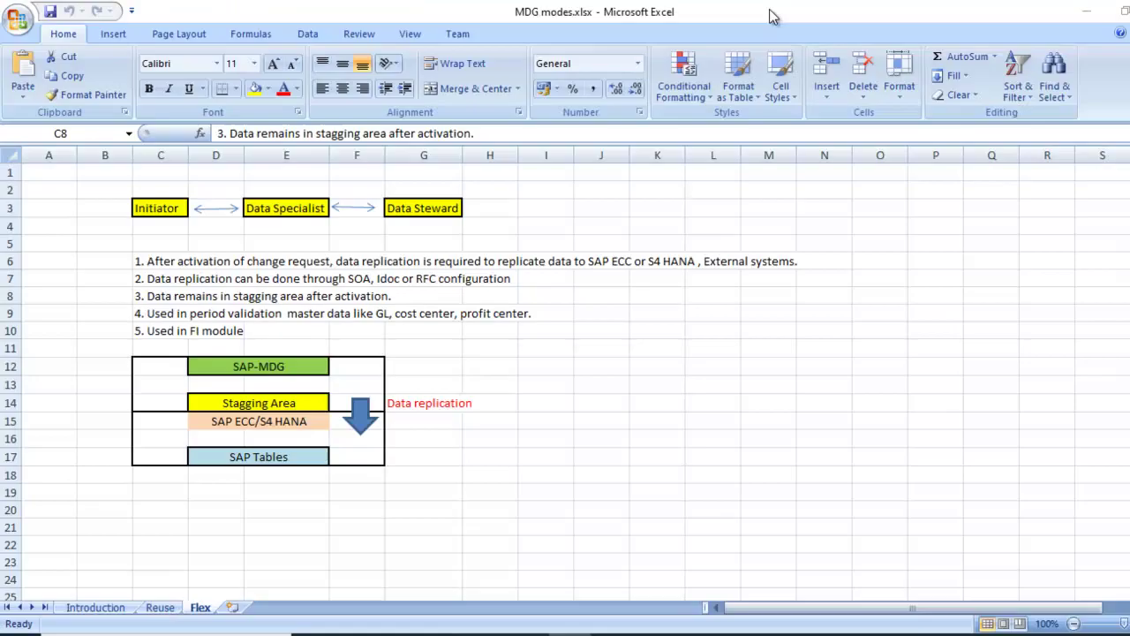
left_click(154, 314)
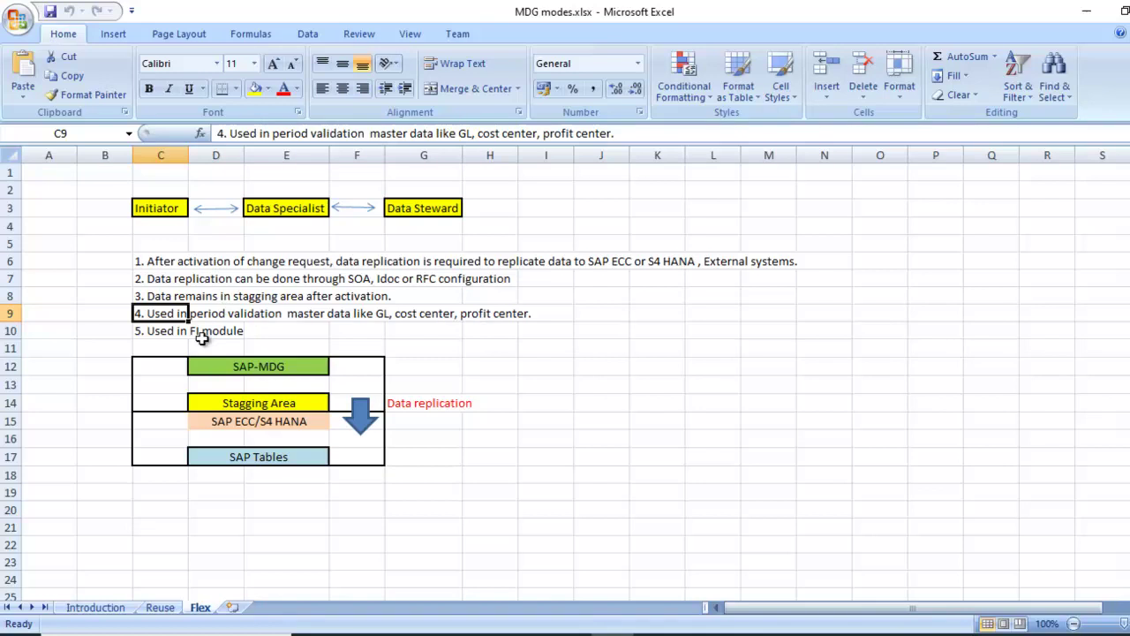
left_click(173, 337)
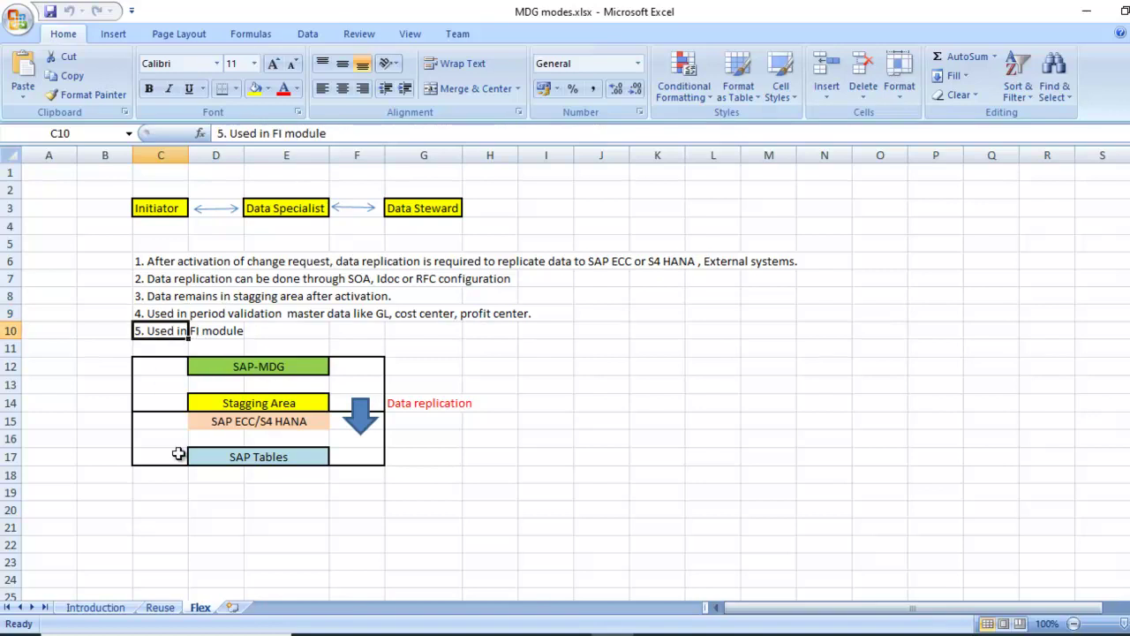
Walk through the diagram: SAP-MDG, SAP ECC/S4 HANA, SAP Tables, and the Data replication label
left_click(315, 375)
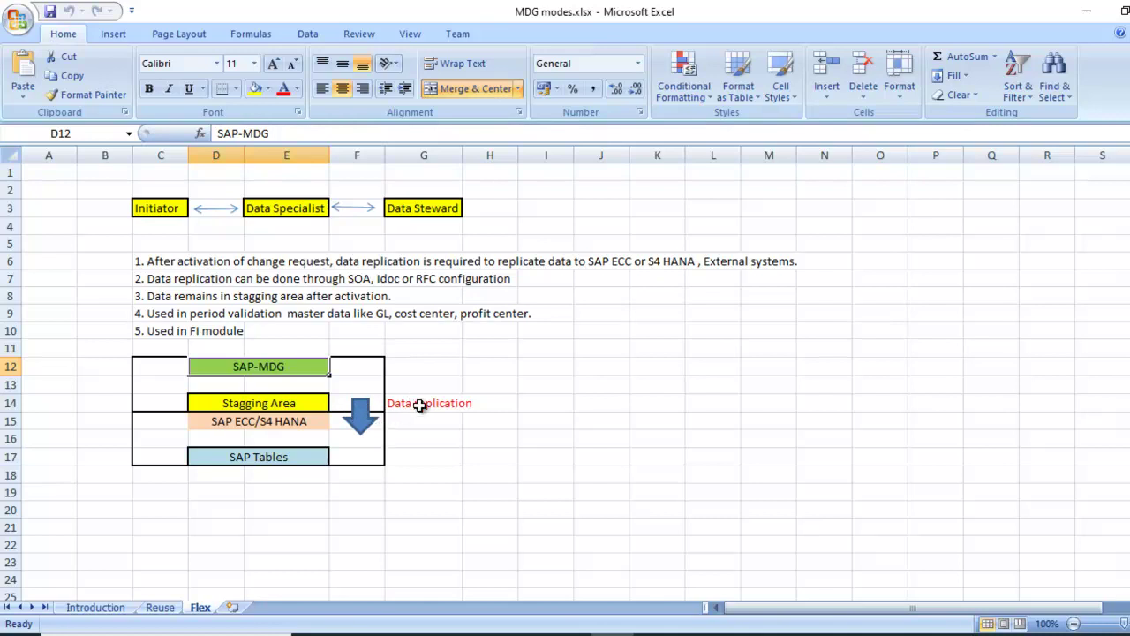
left_click(261, 422)
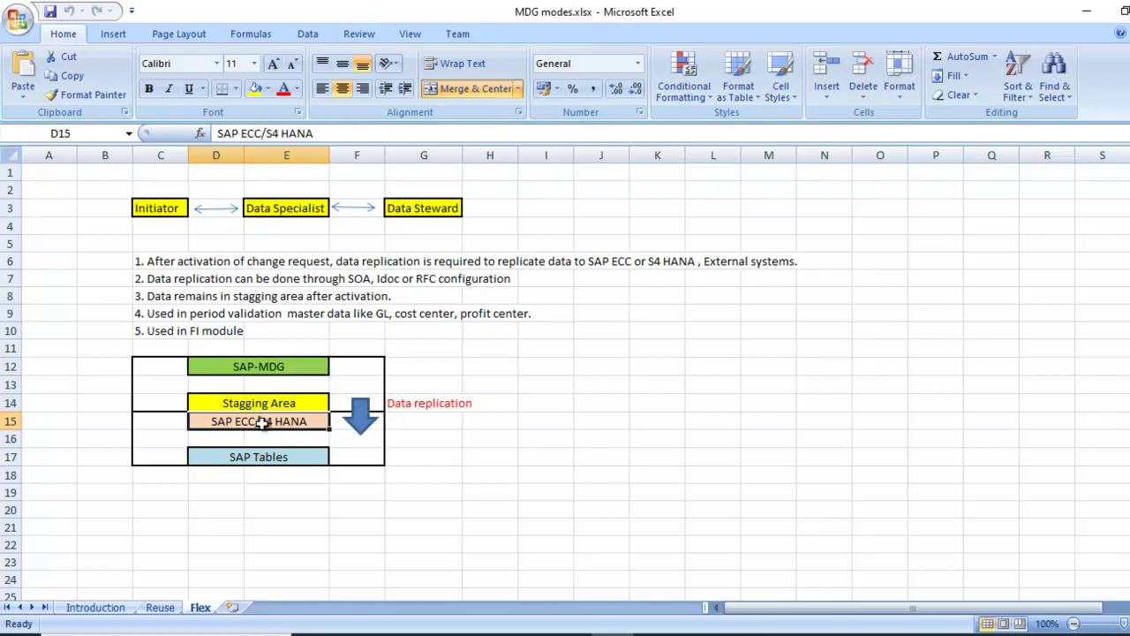
left_click(267, 461)
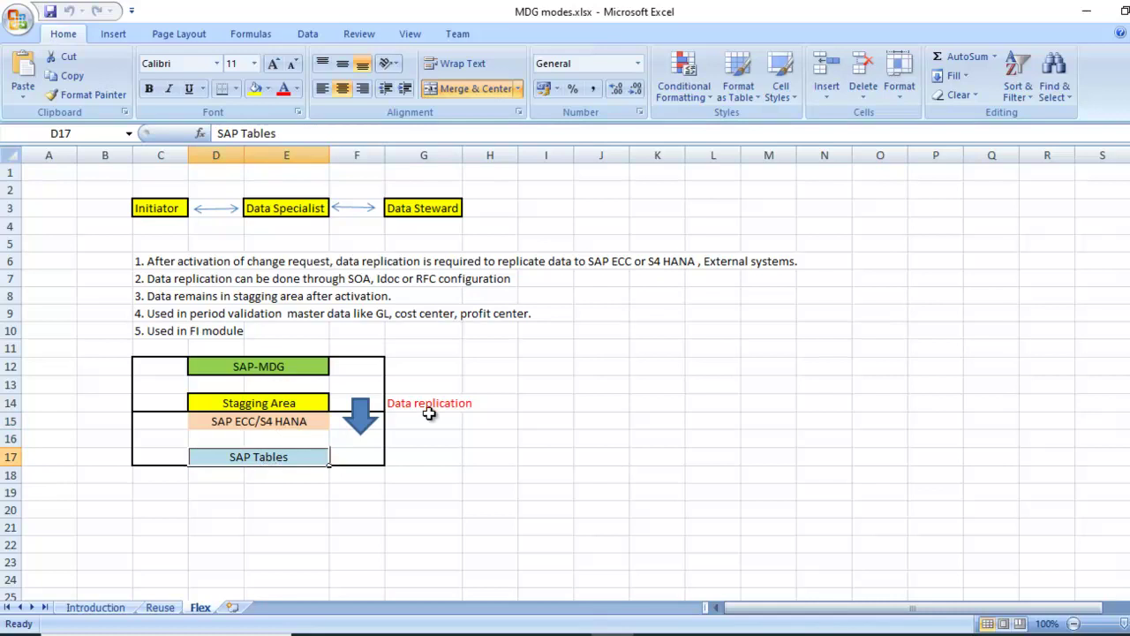
left_click(433, 408)
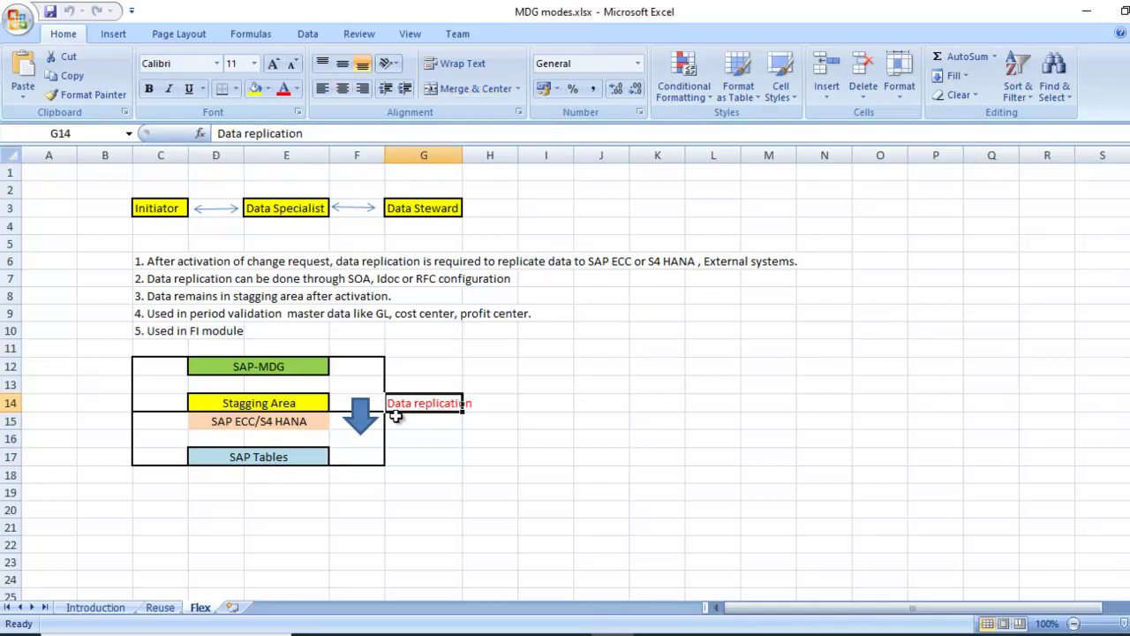